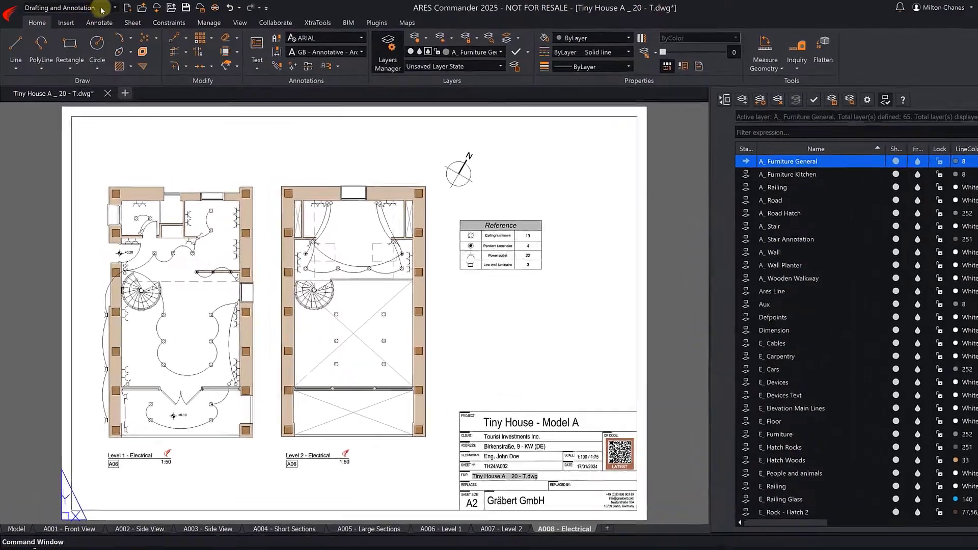
- Switch to the CAD General workspace and display the A002 - Side View sheet
click(95, 6)
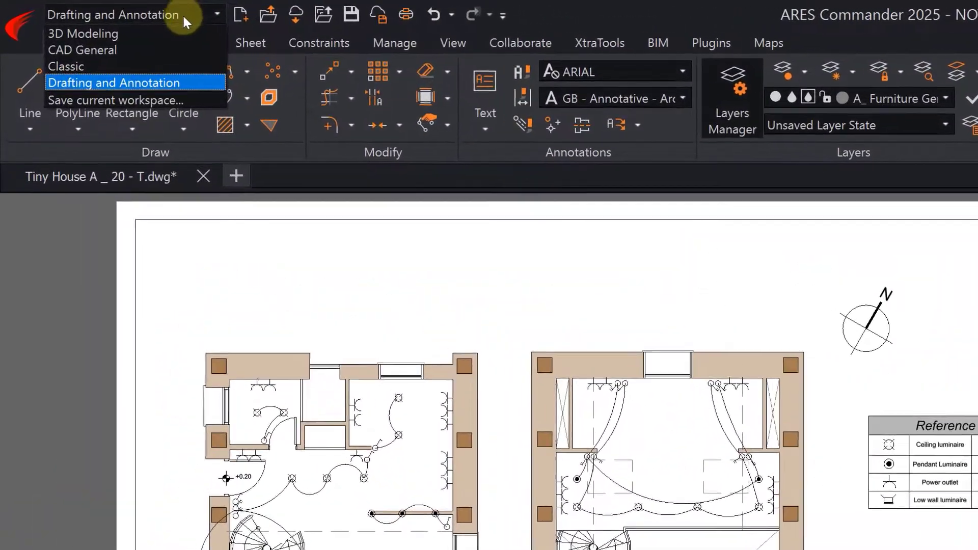
click(114, 45)
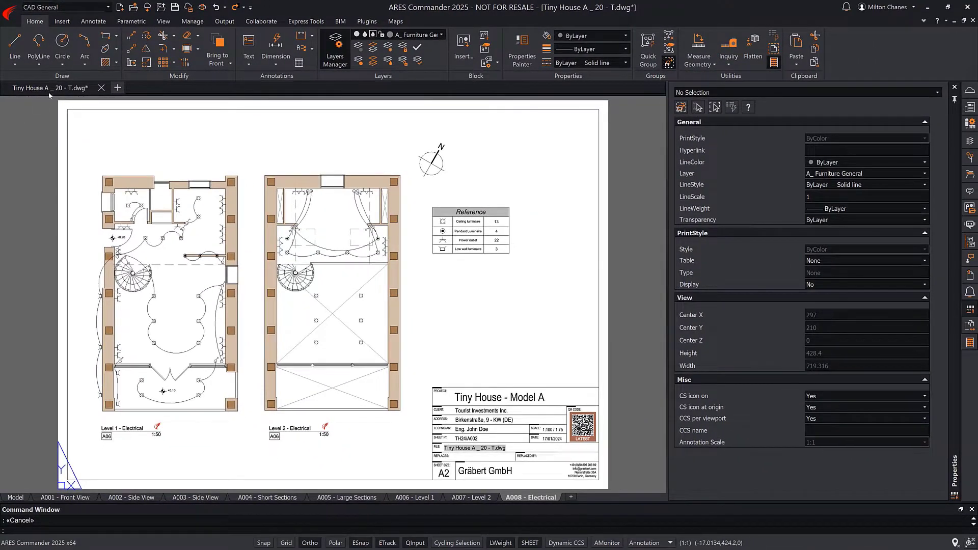
mouse_move(59, 91)
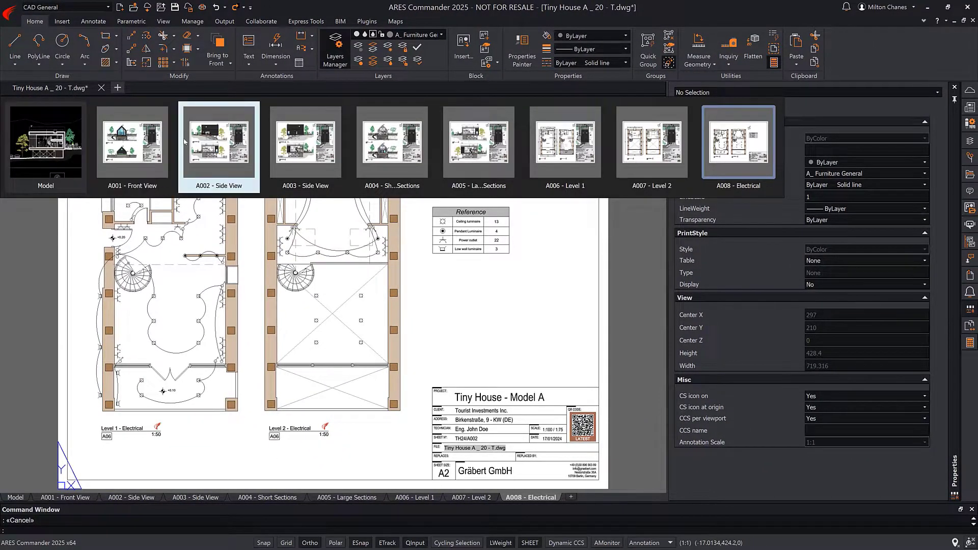
click(209, 146)
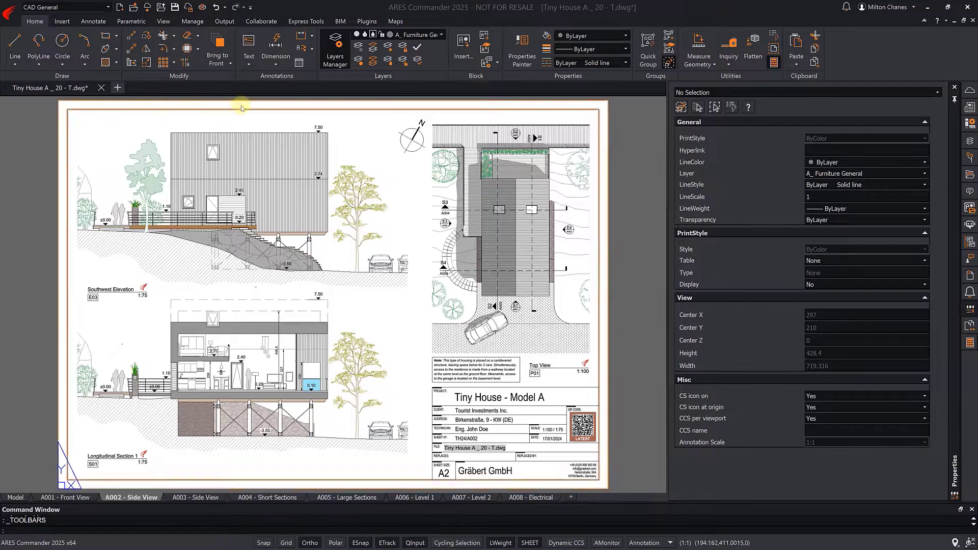
- Enable the Solid Editing toolbar and float it over the A002 - Side View drawing
right_click(253, 78)
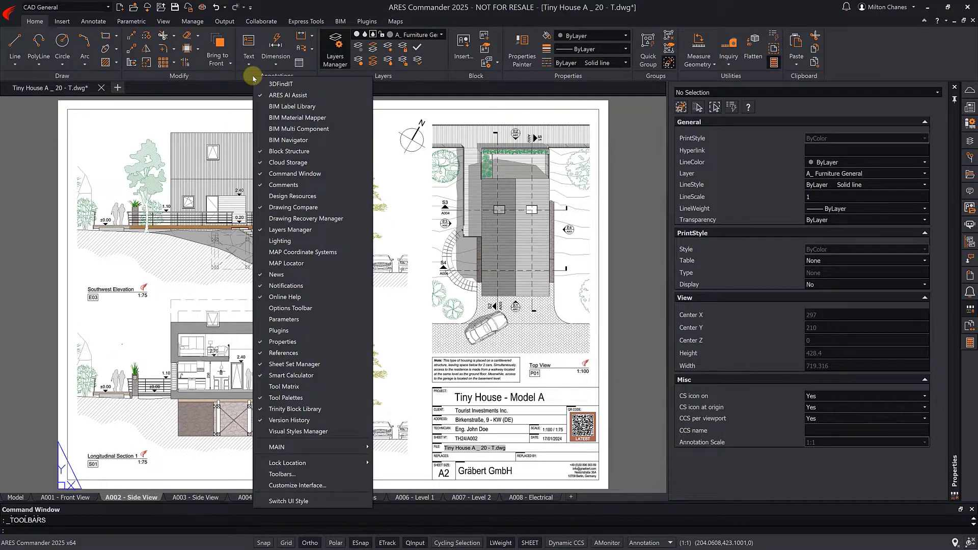
click(327, 475)
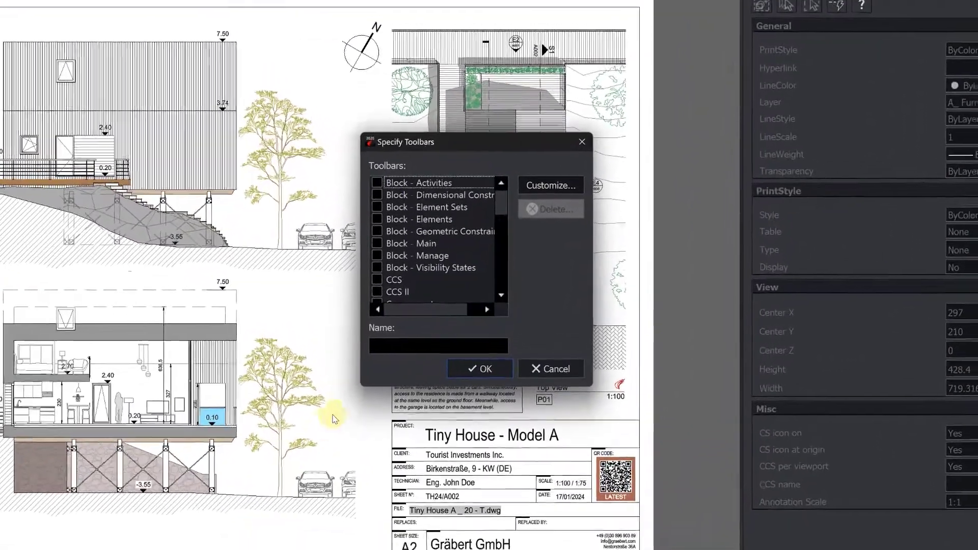
drag(501, 200, 493, 246)
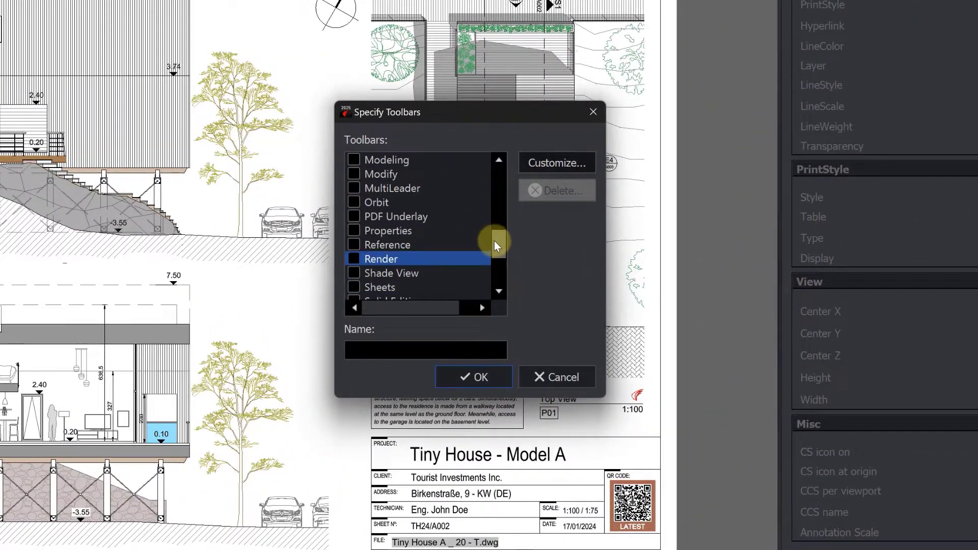
click(354, 273)
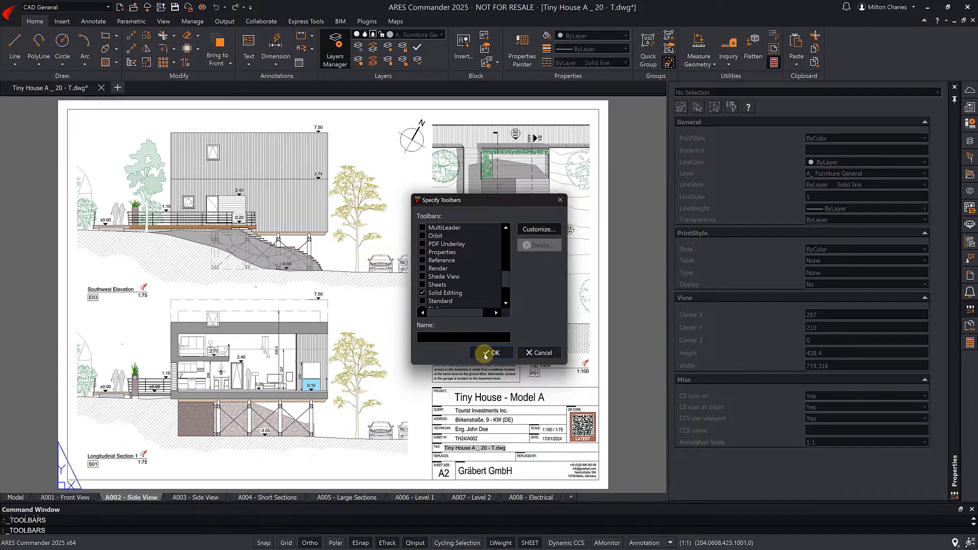
click(485, 355)
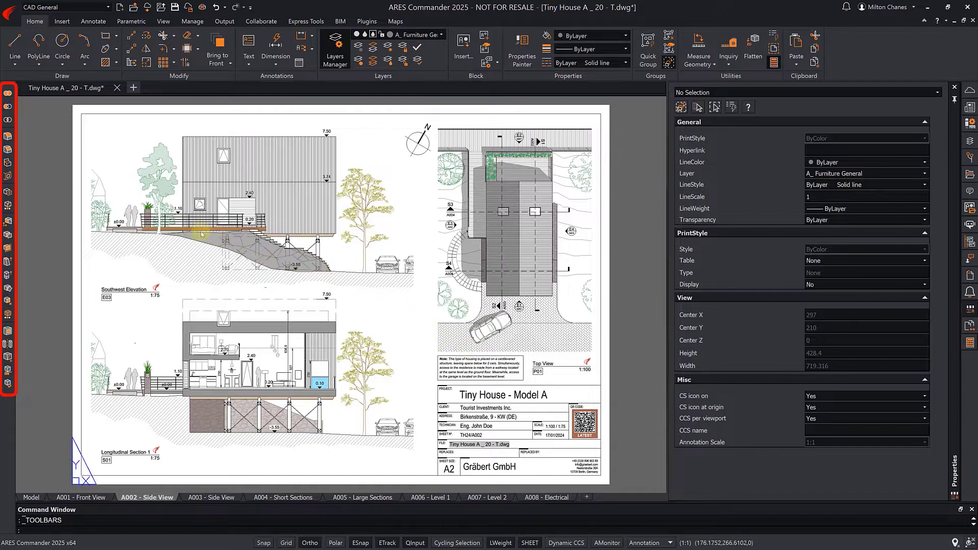
mouse_move(8, 86)
mouse_down()
mouse_move(72, 103)
mouse_move(97, 125)
mouse_up()
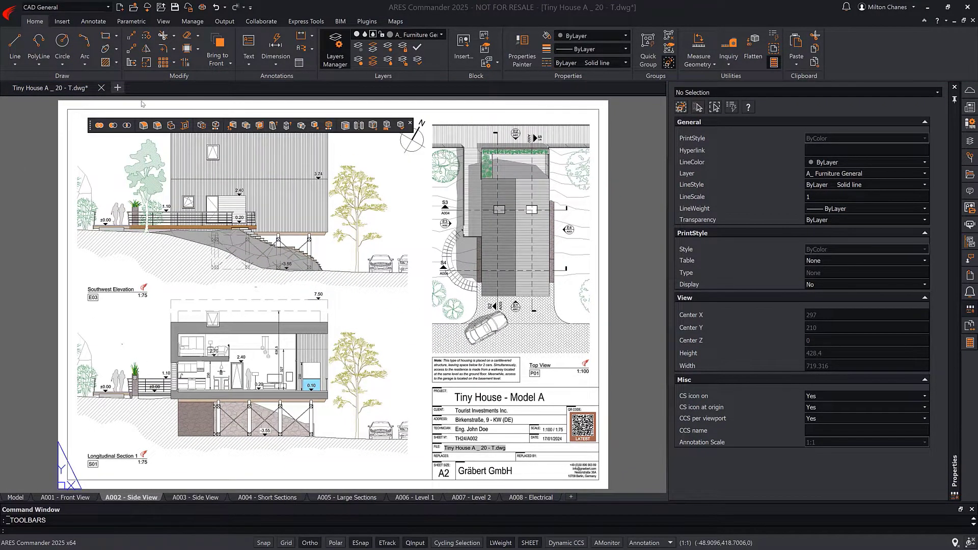
- Open the Tool Matrix panel and dock the Solid Editing toolbar into it
right_click(840, 56)
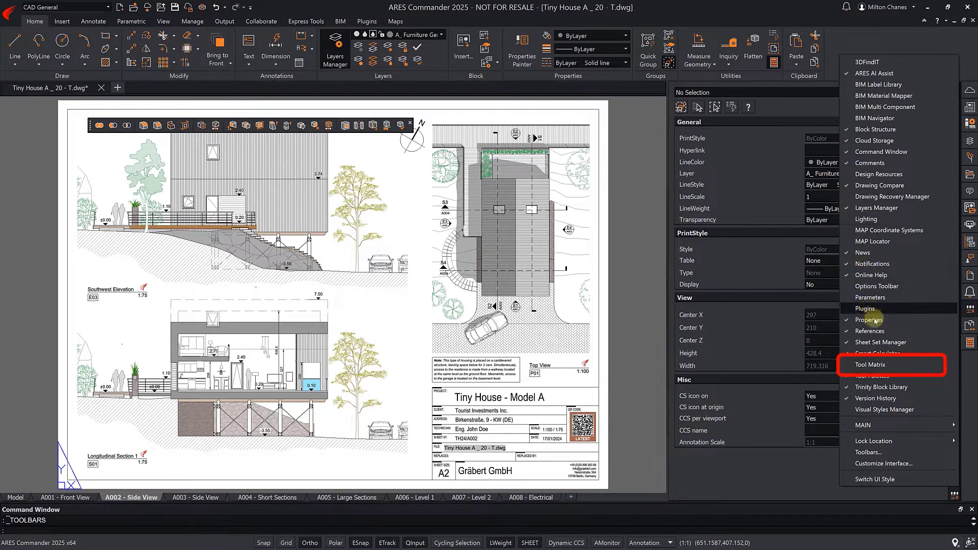
click(887, 365)
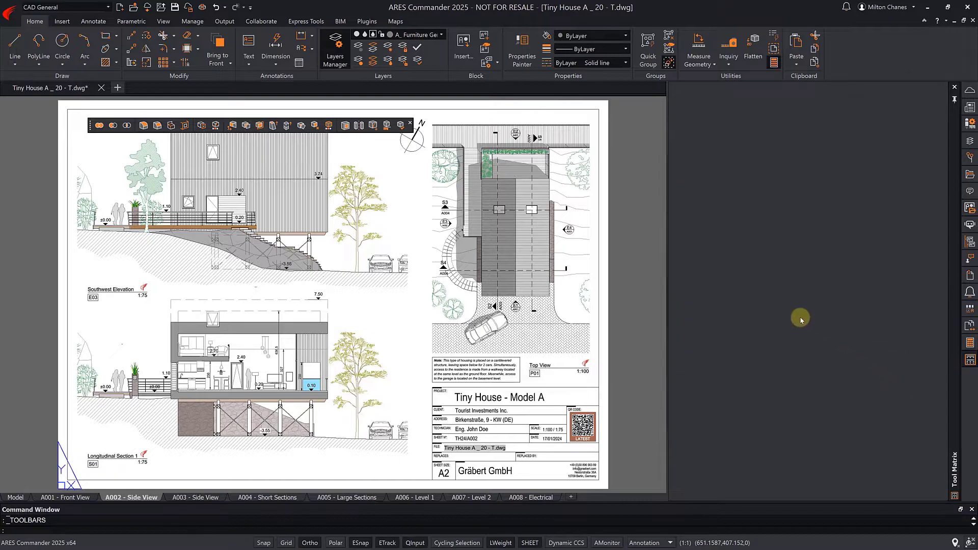
drag(93, 126, 697, 168)
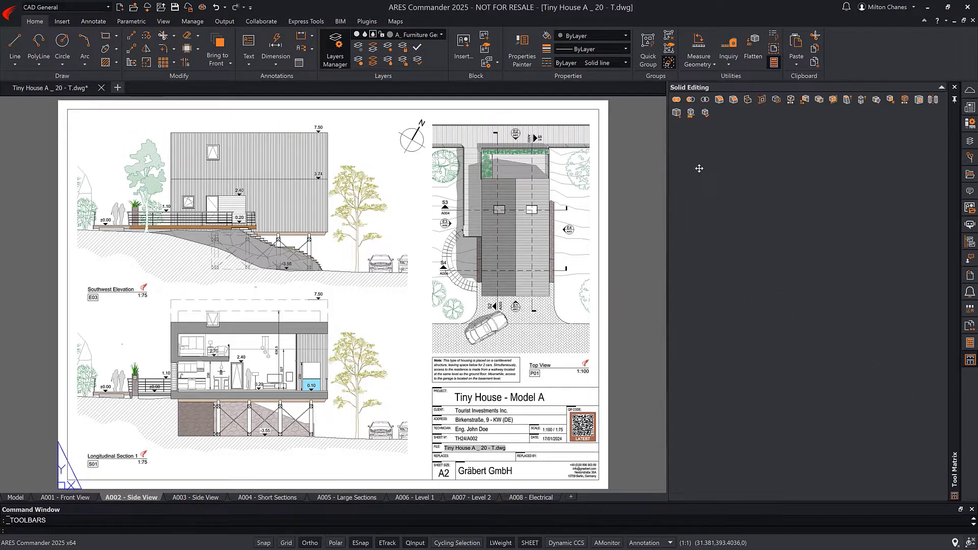
- Enable the Dimensions toolbar and dock it under Solid Editing in the Tool Matrix
right_click(721, 135)
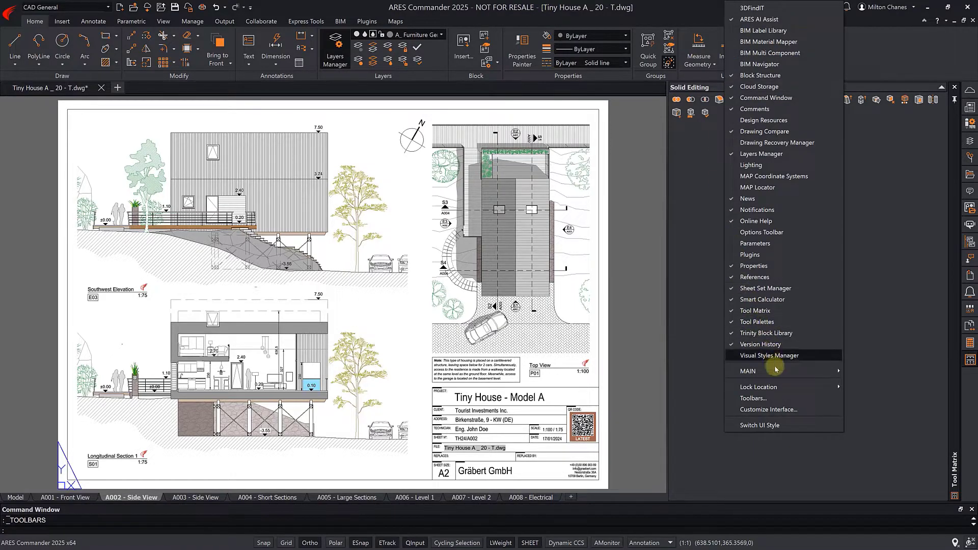
click(755, 398)
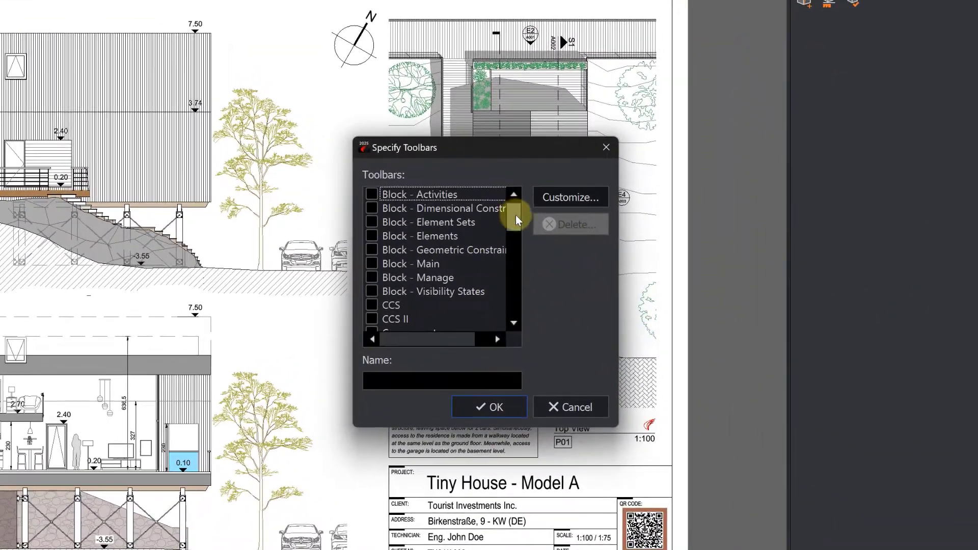
drag(511, 217, 508, 235)
click(385, 265)
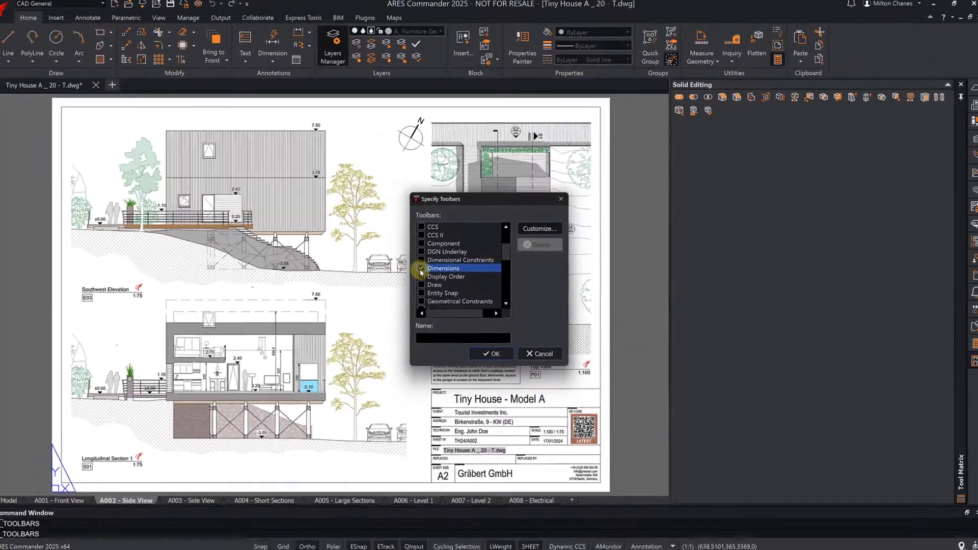
click(489, 390)
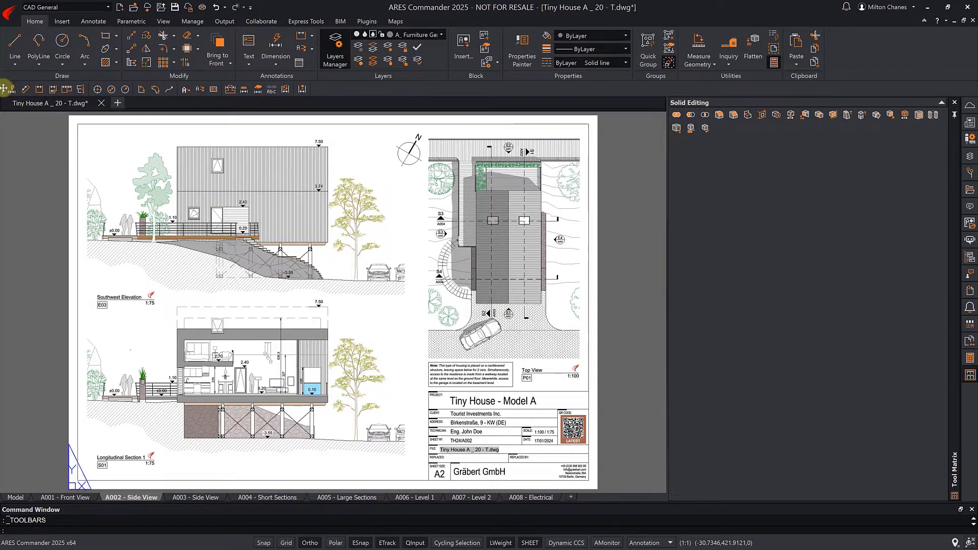
drag(4, 89, 713, 140)
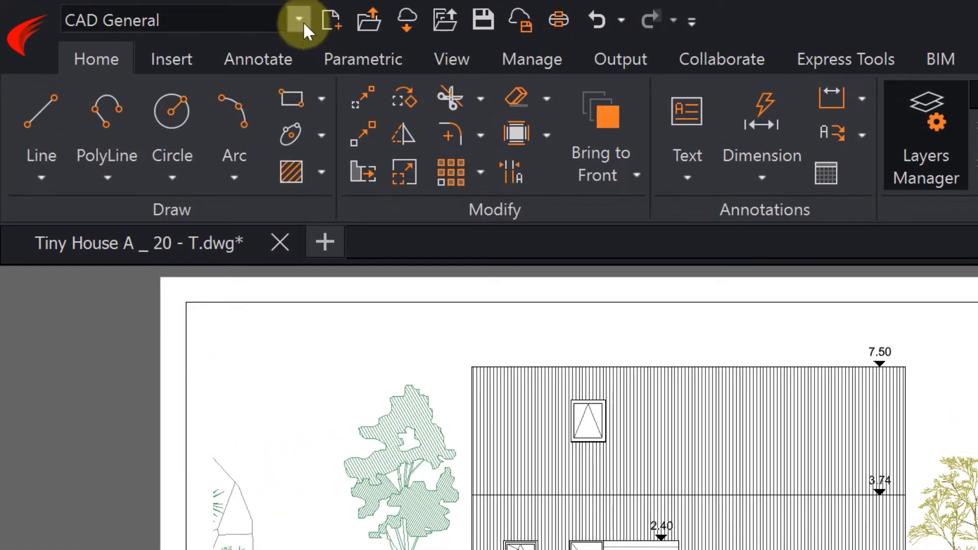
- Save the current interface layout as a new workspace named 'My Space'
click(229, 14)
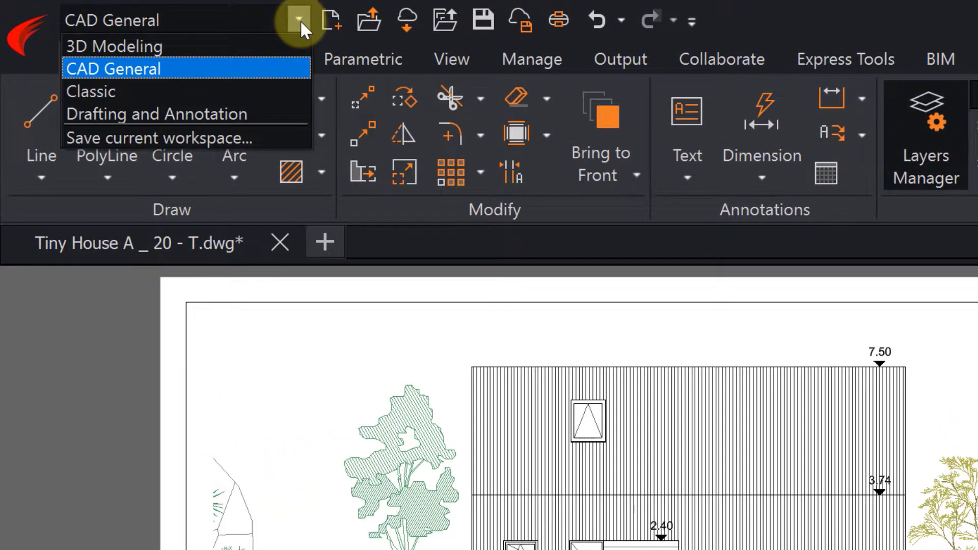
click(235, 135)
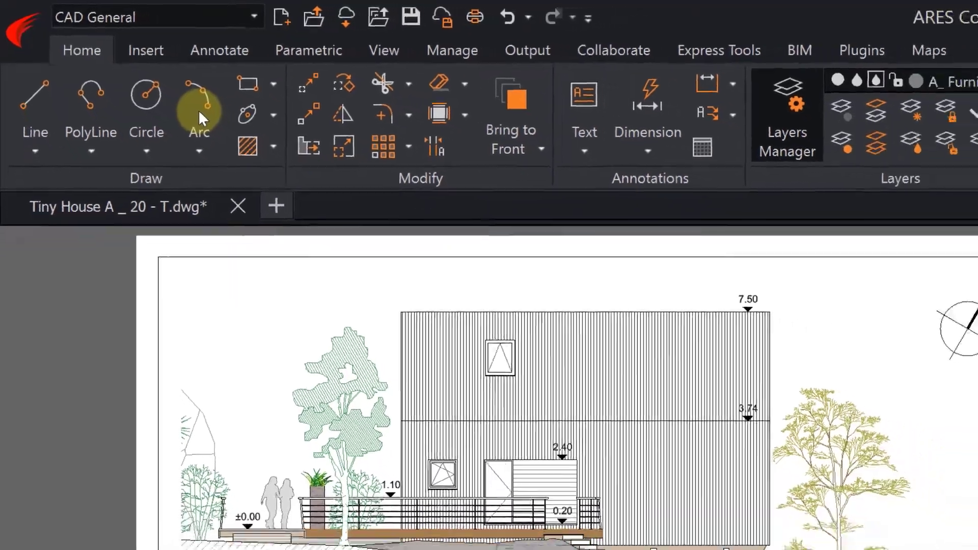
text(My Spa)
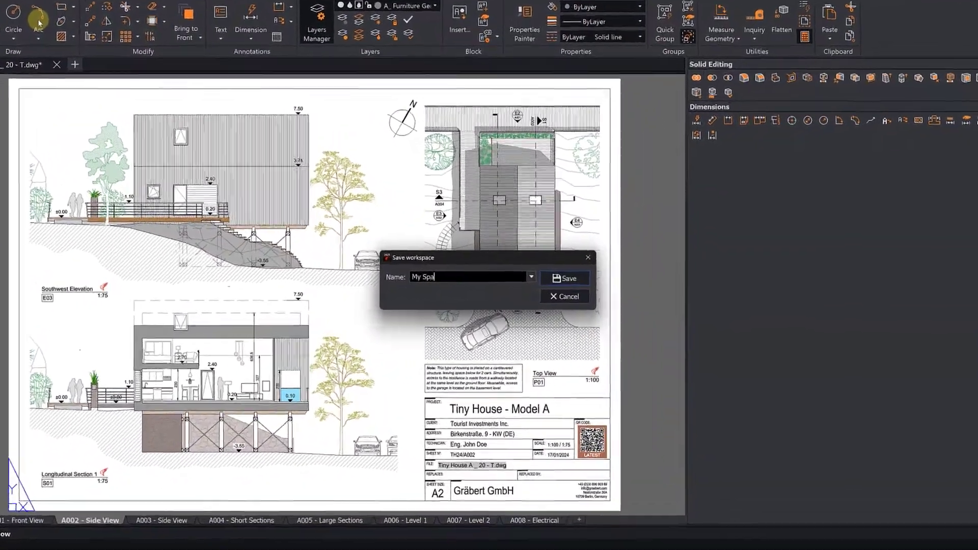
text(ce)
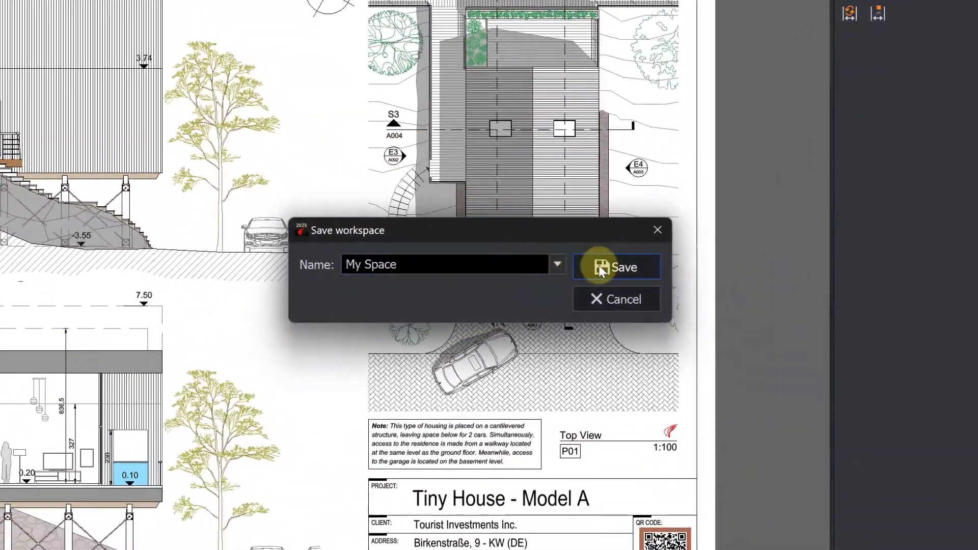
click(601, 269)
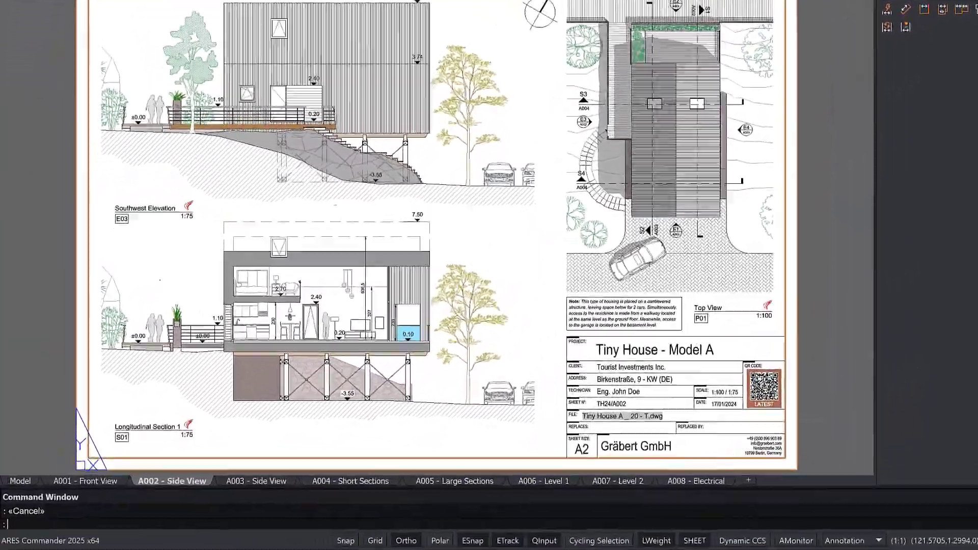
- Launch ARRAY via the 'arr' alias, then close the Pattern dialog without applying anything
text(arr)
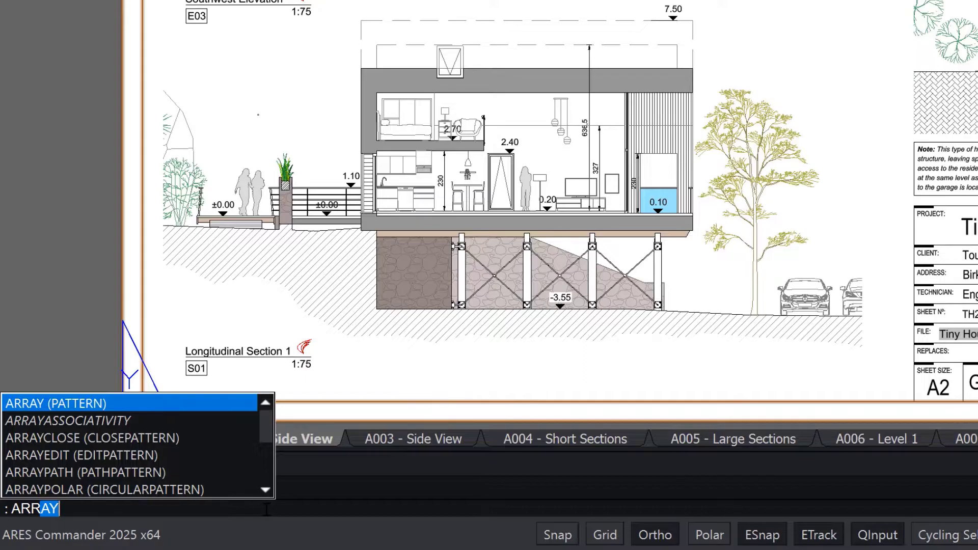
key(Return)
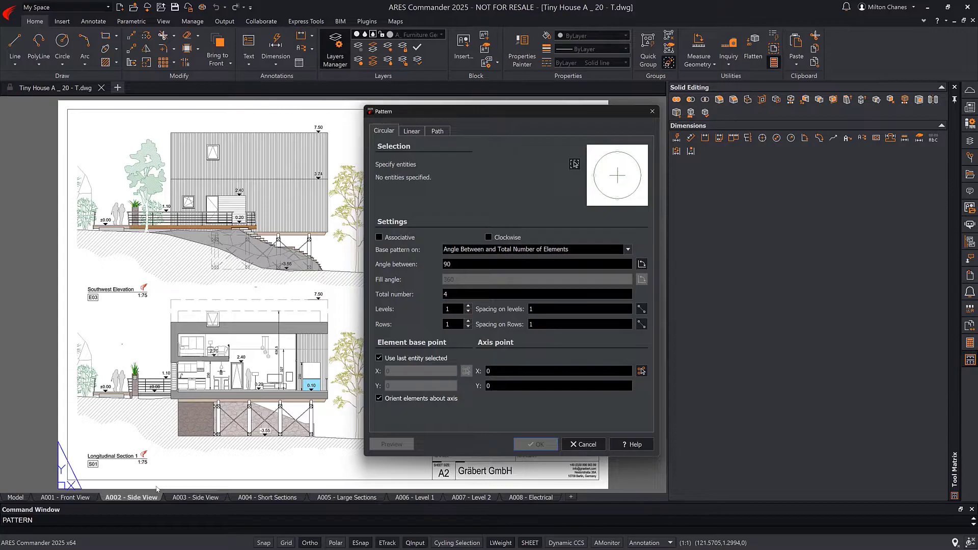
click(652, 111)
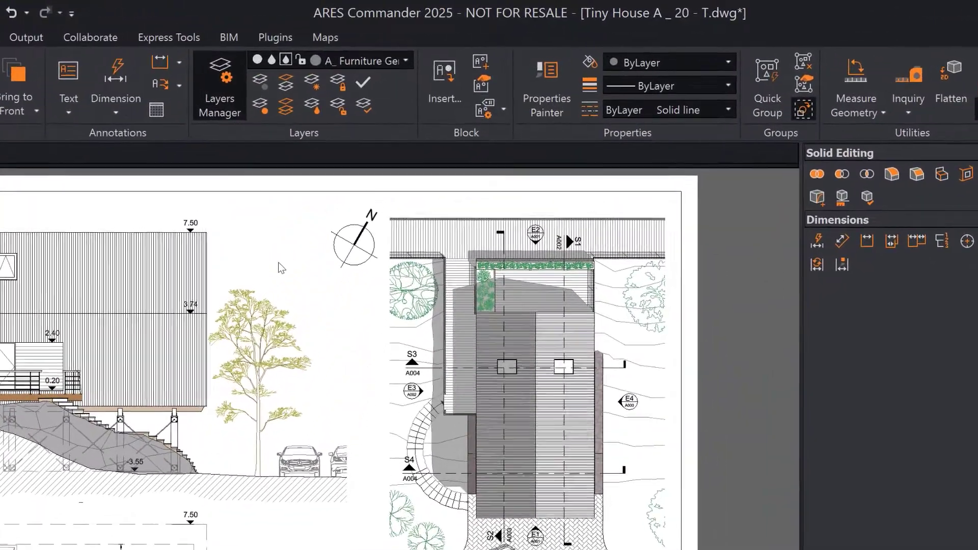
text(pl)
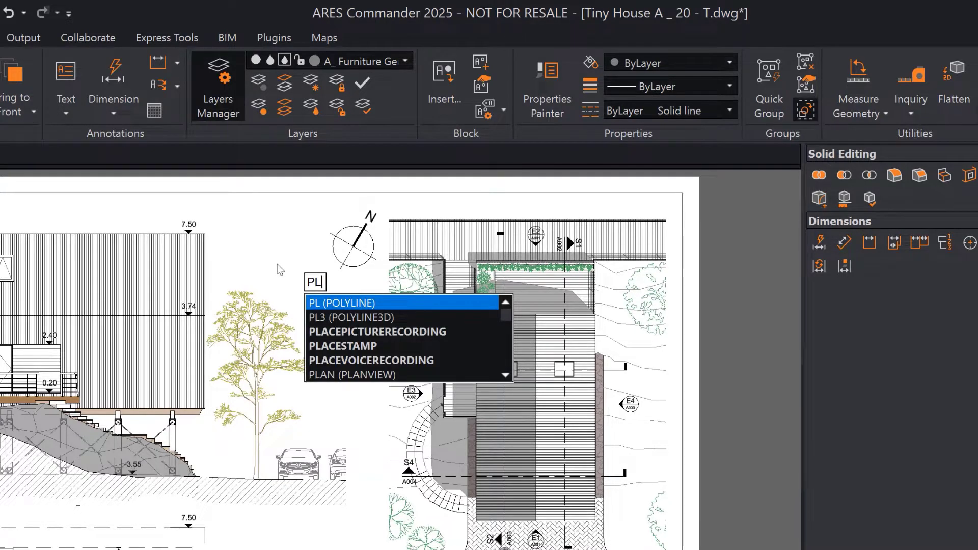
key(Return)
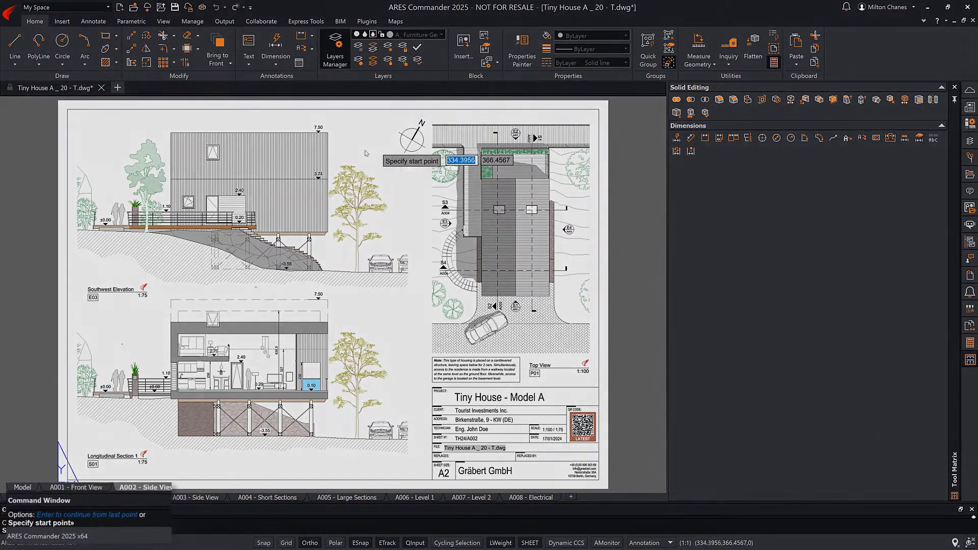
click(365, 150)
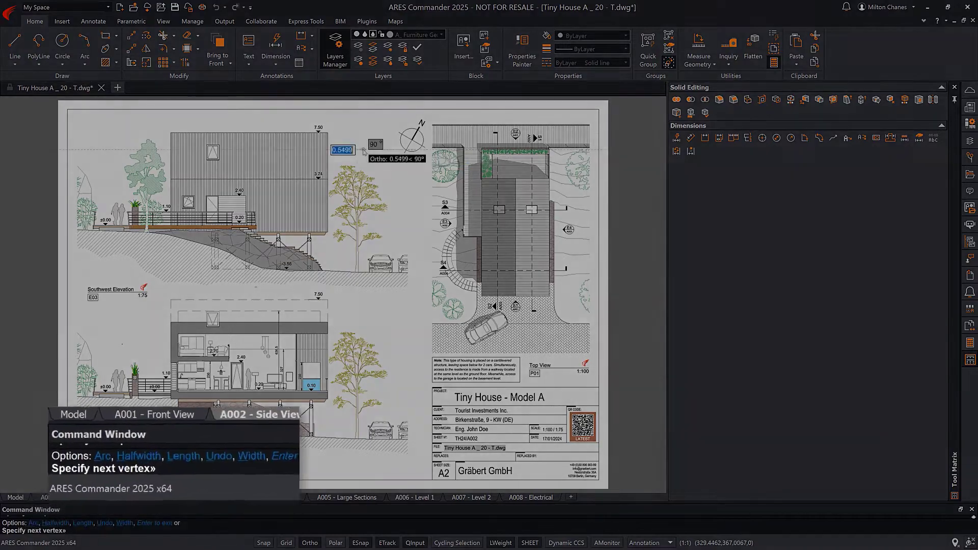
key(F8)
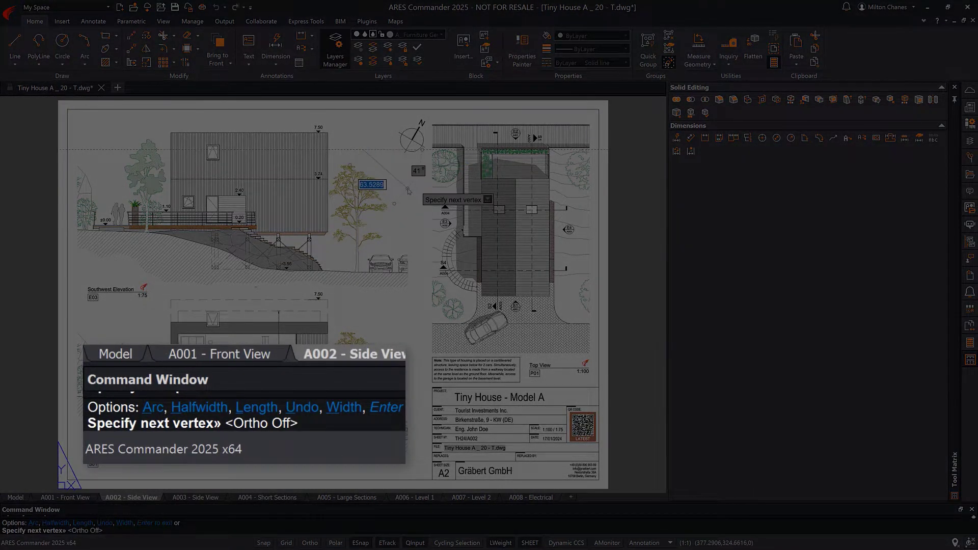
key(Escape)
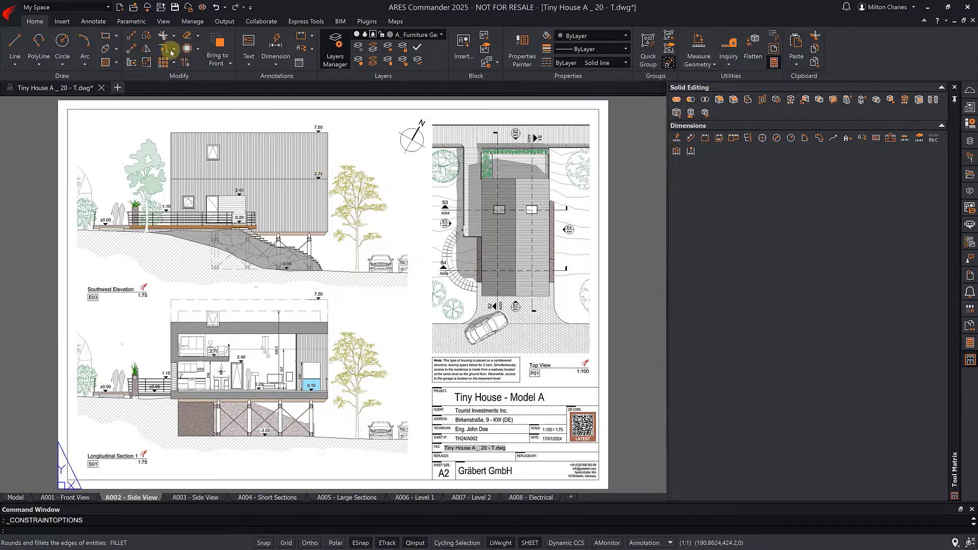
- In Options > Aliases, add the new alias 'Test' for the _LINE command and apply it
click(134, 22)
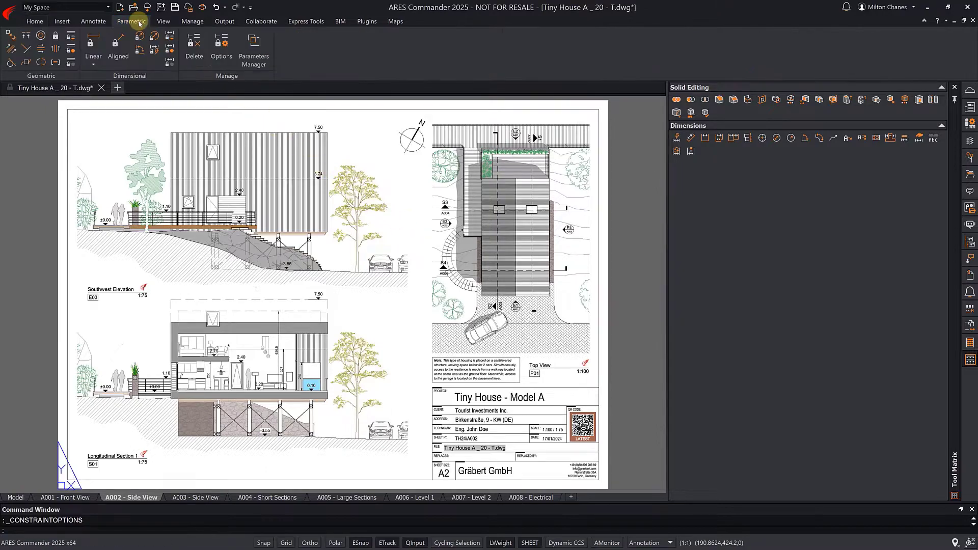
click(218, 45)
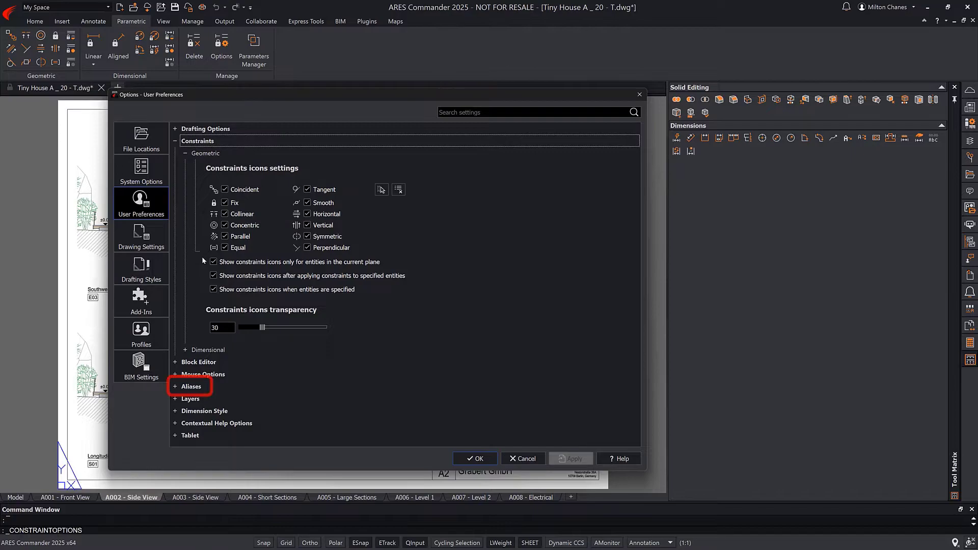
click(176, 387)
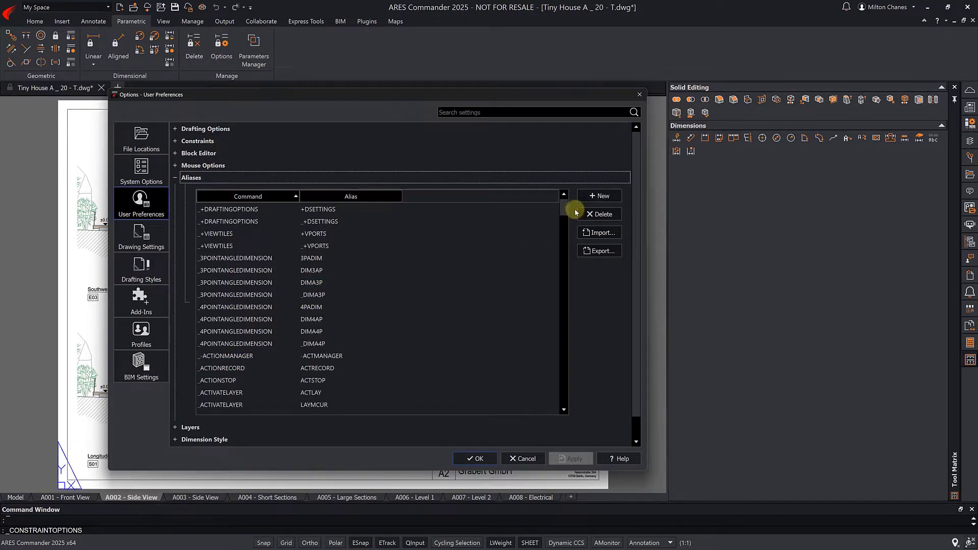
click(597, 198)
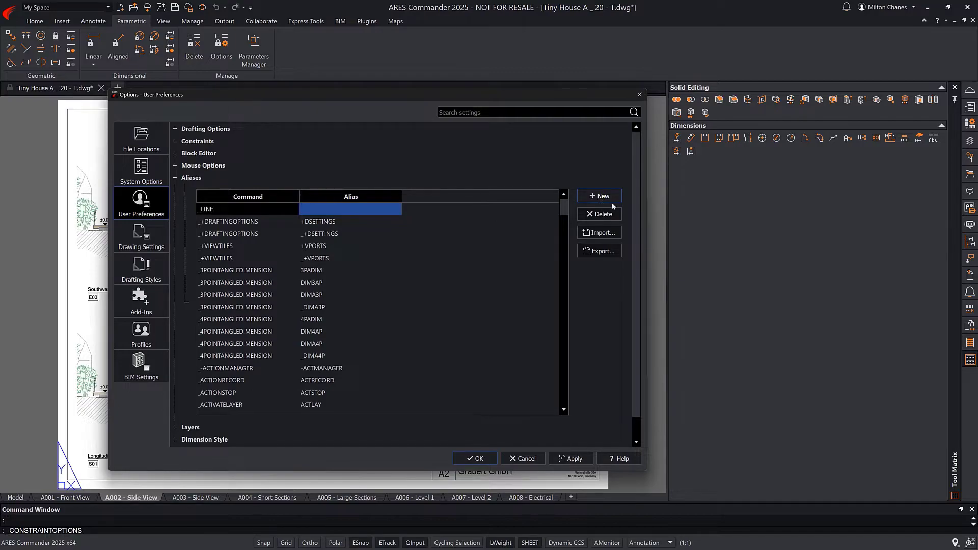
click(353, 209)
text(Test)
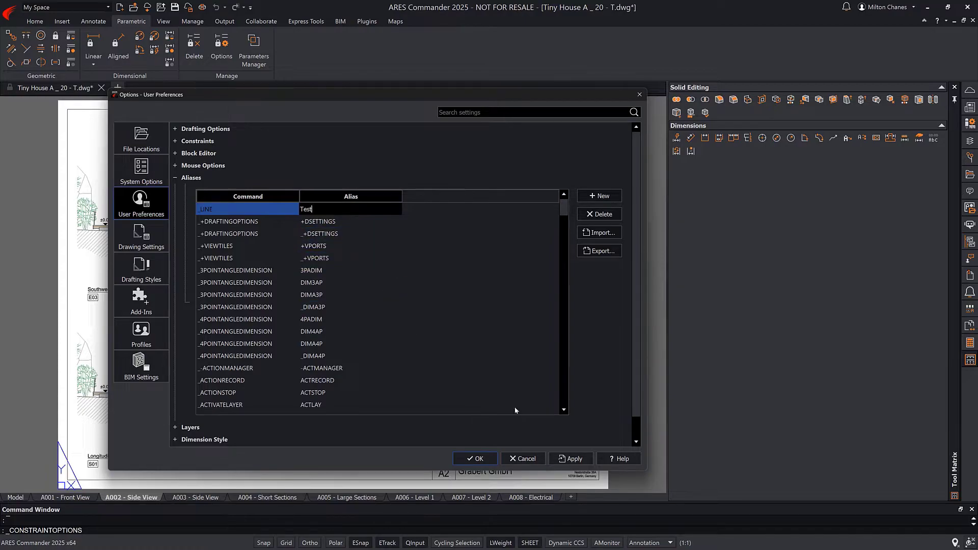
click(562, 459)
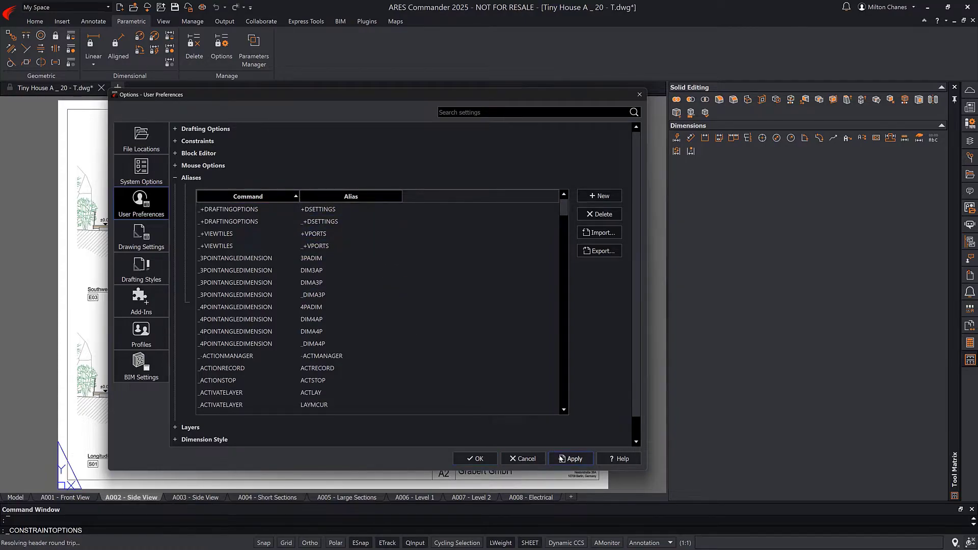
- Close Options, start a line with the Test alias, and place its first point on the sheet
click(478, 458)
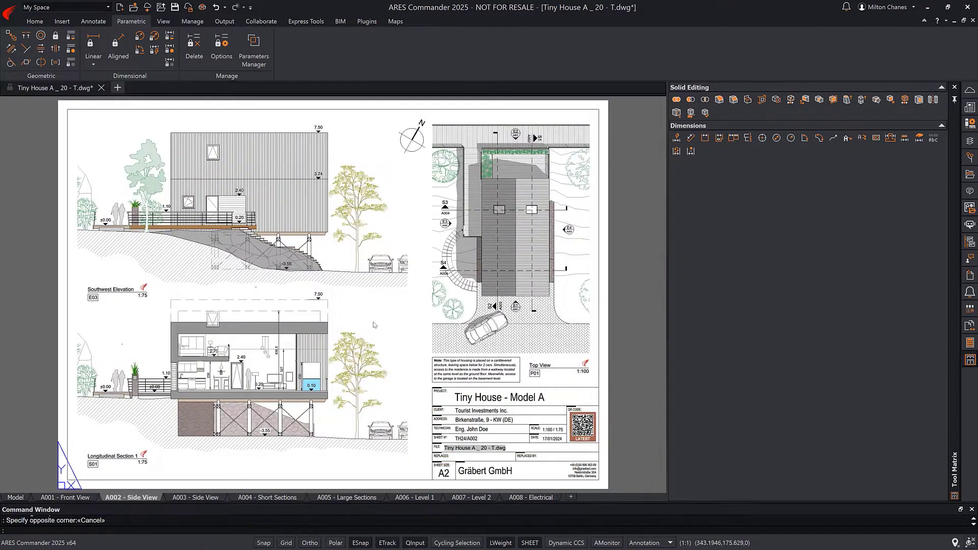
text(tes)
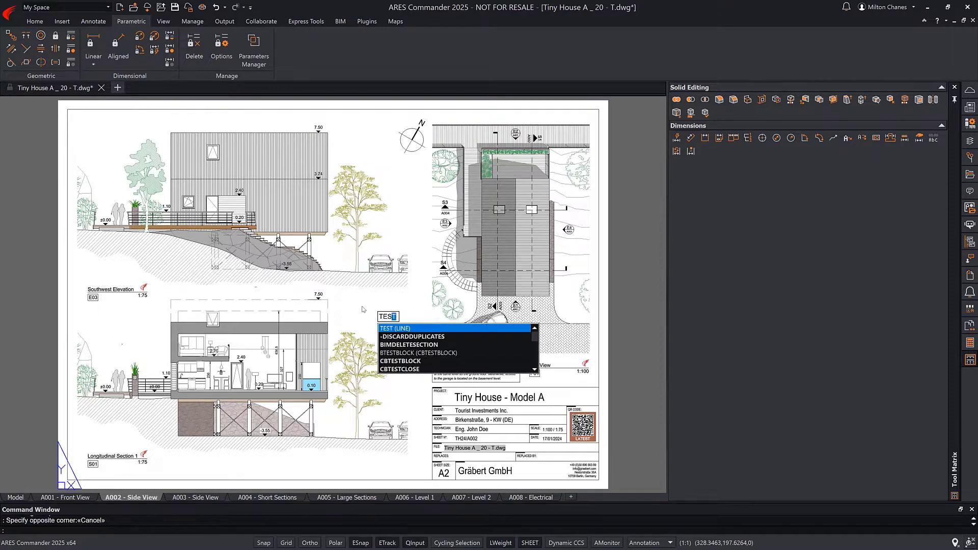
click(392, 329)
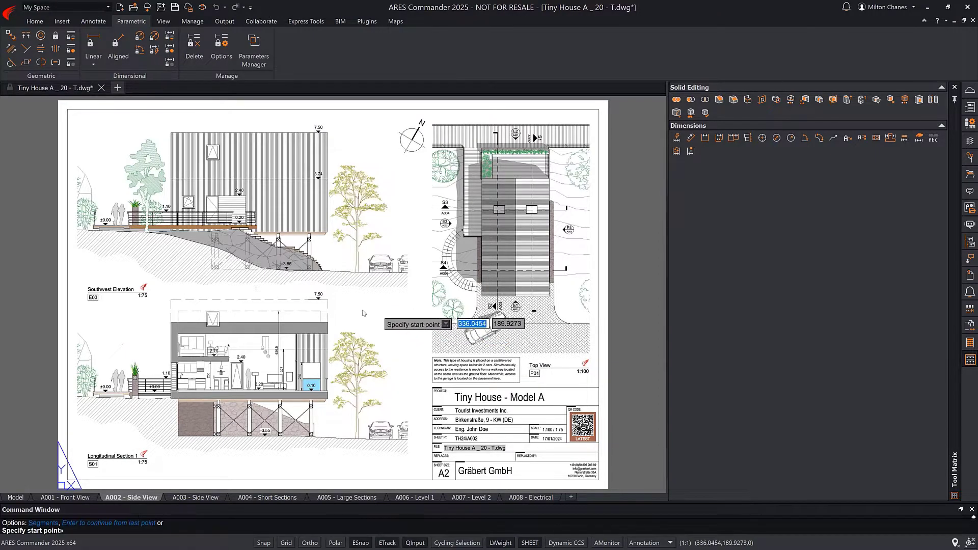
click(346, 303)
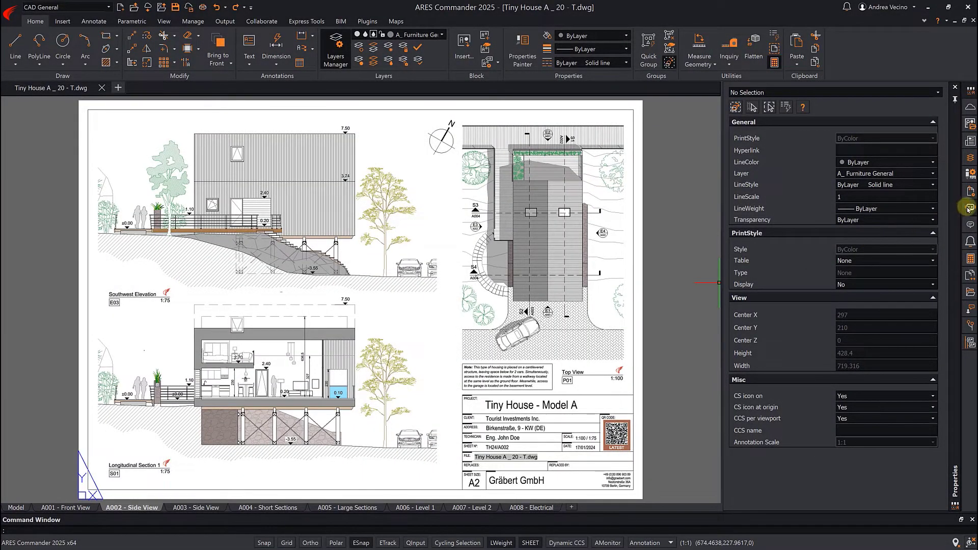
- Ask the A3 assistant 'Where is the command A', then open the Pattern array settings
click(969, 208)
click(798, 499)
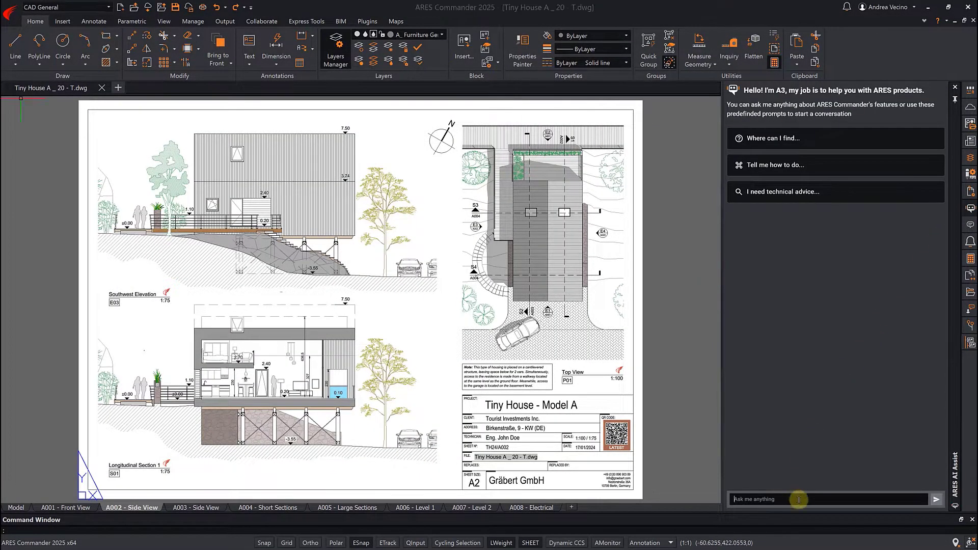
text(Where is the command Array?)
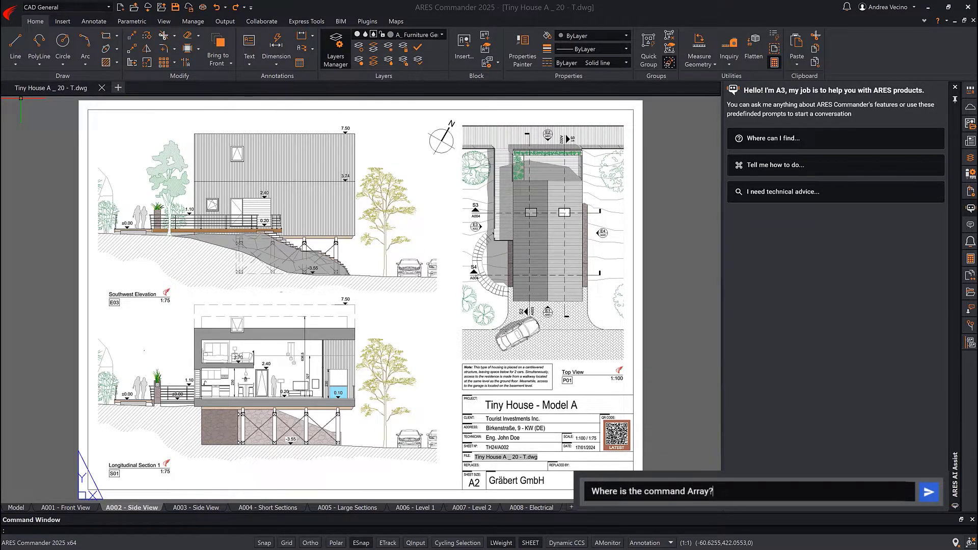
key(Return)
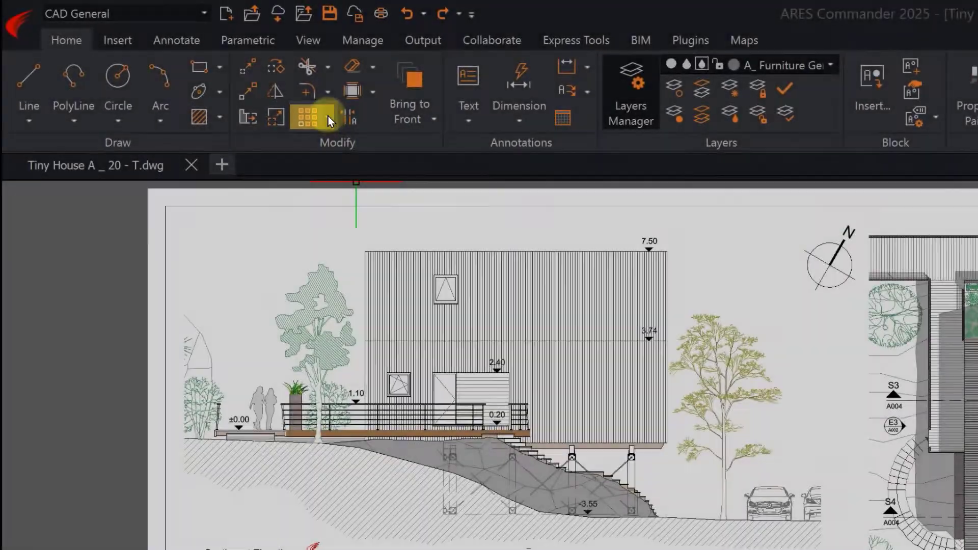
click(262, 93)
click(369, 146)
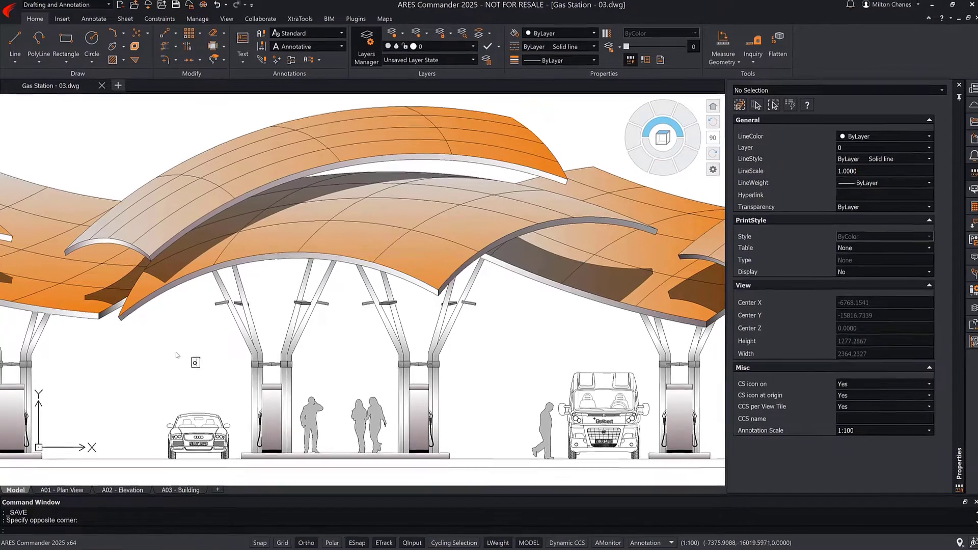
- Open Options with OP and navigate to Drafting Styles > Table > Dimension settings
text(OP)
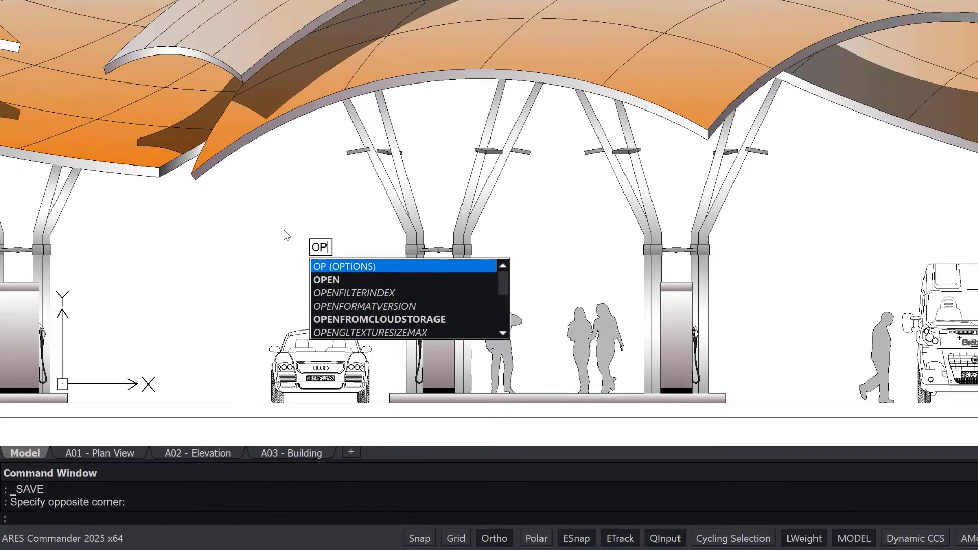
key(Return)
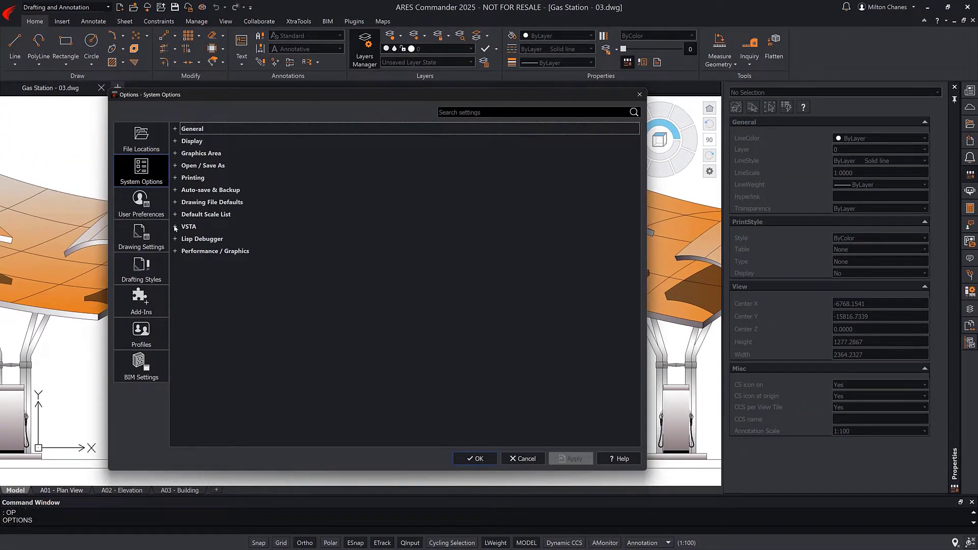
click(147, 203)
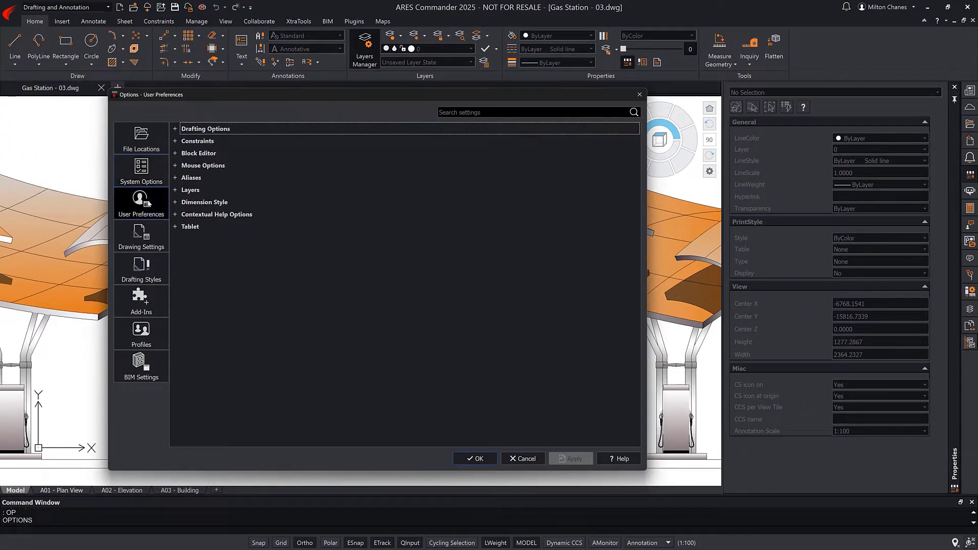
click(174, 177)
click(176, 129)
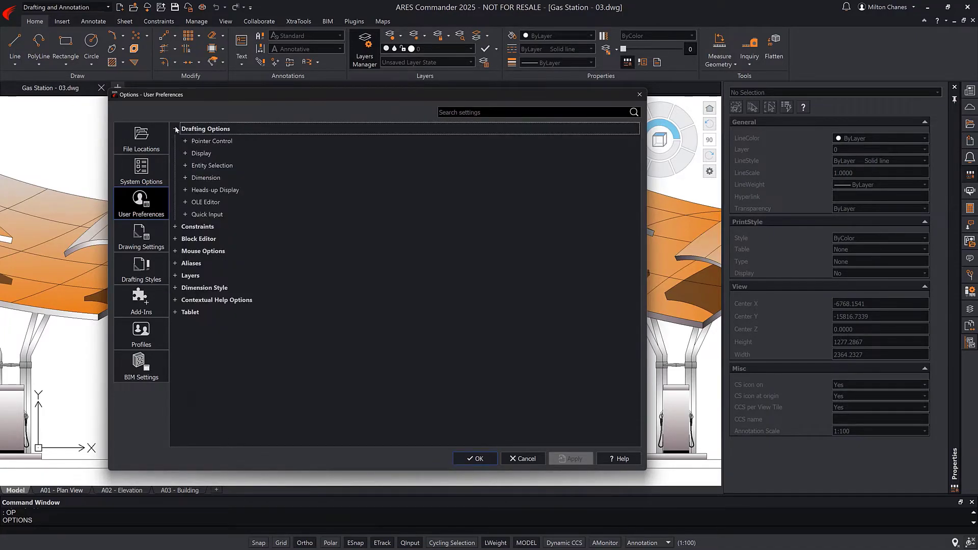
click(146, 265)
click(175, 178)
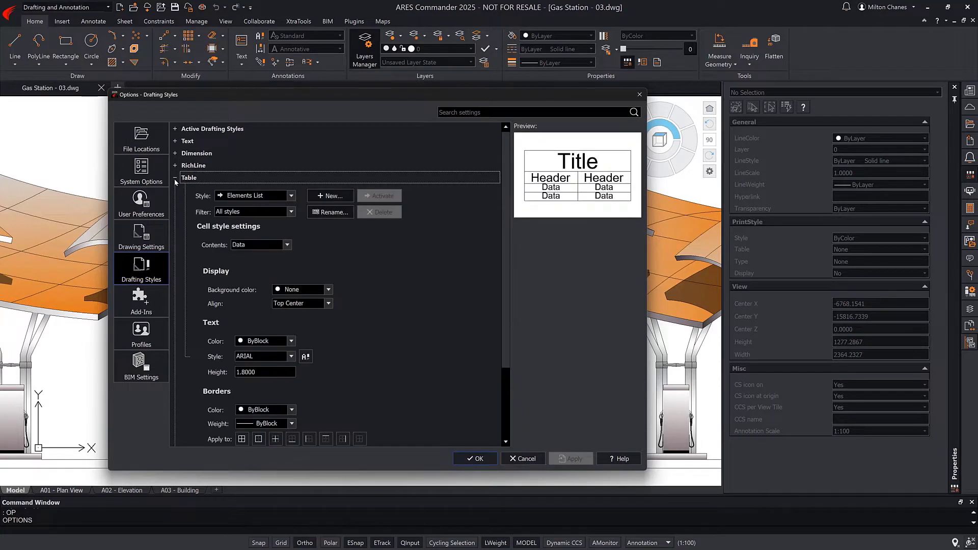
click(176, 153)
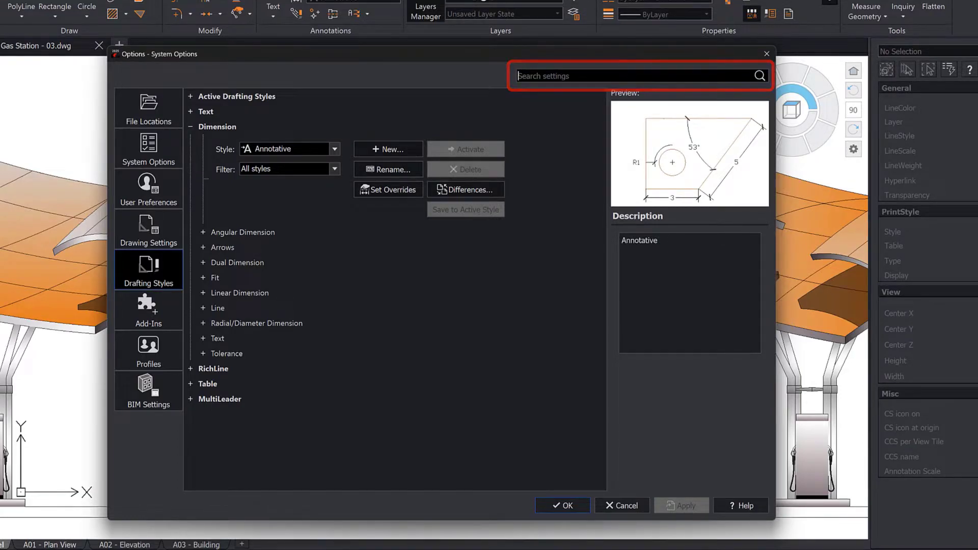
- Search Options for 'color', step through the dimension line and text colour results, then clear the search
text(color)
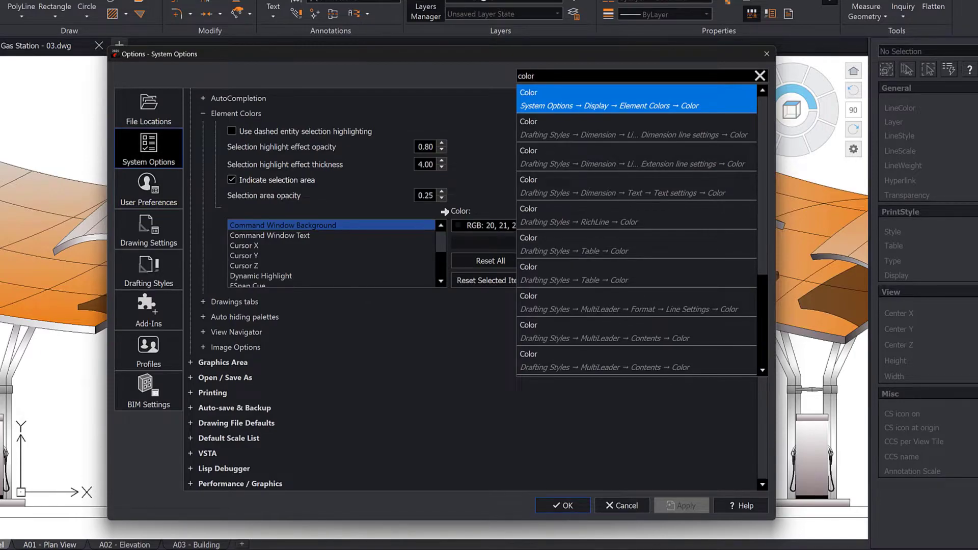
key(Down)
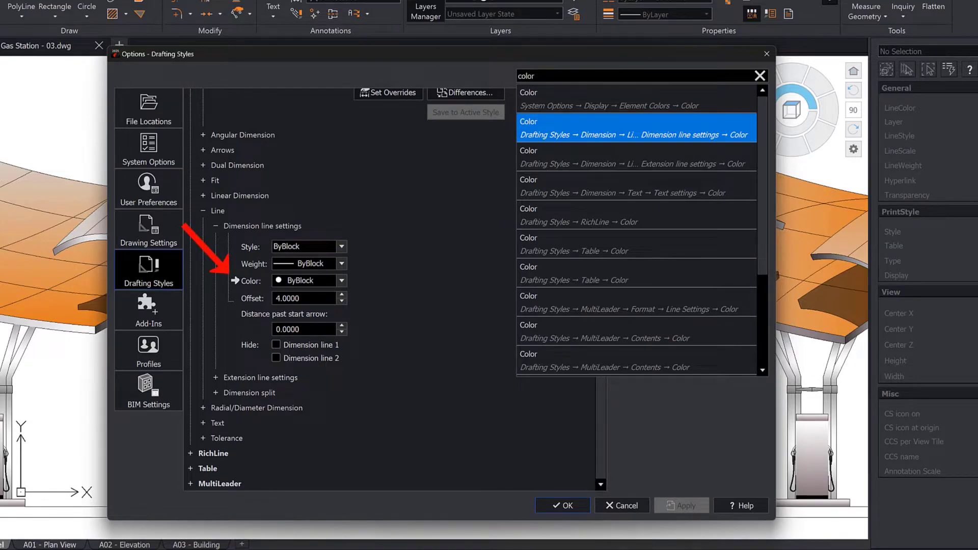
key(Down)
key(Down)
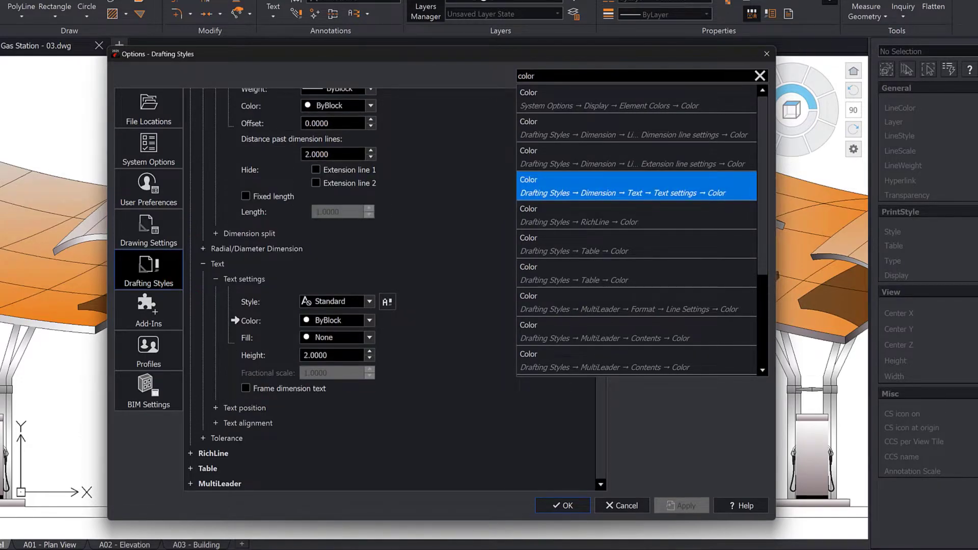
click(760, 75)
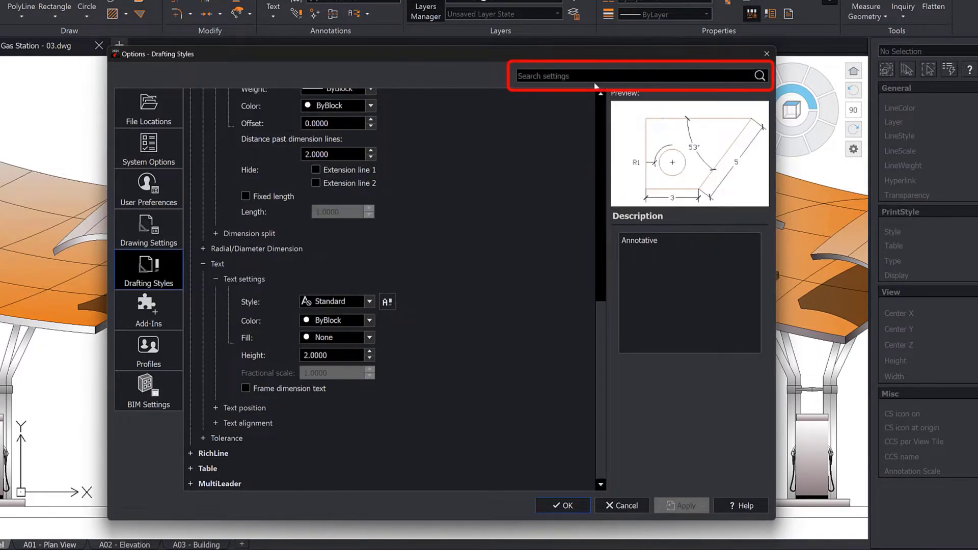
- Set the Model Background element colour to Black in Options, apply it and close the dialog
text(mo)
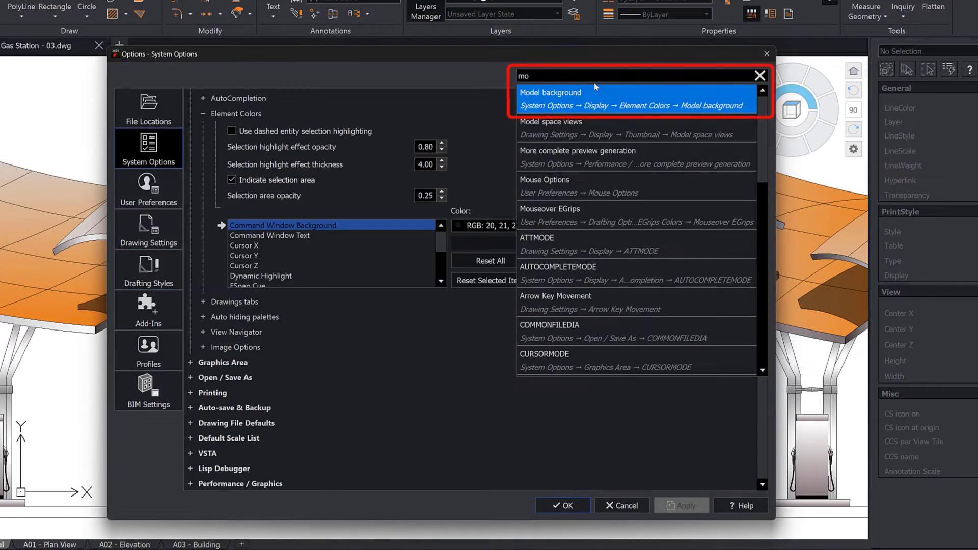
click(564, 92)
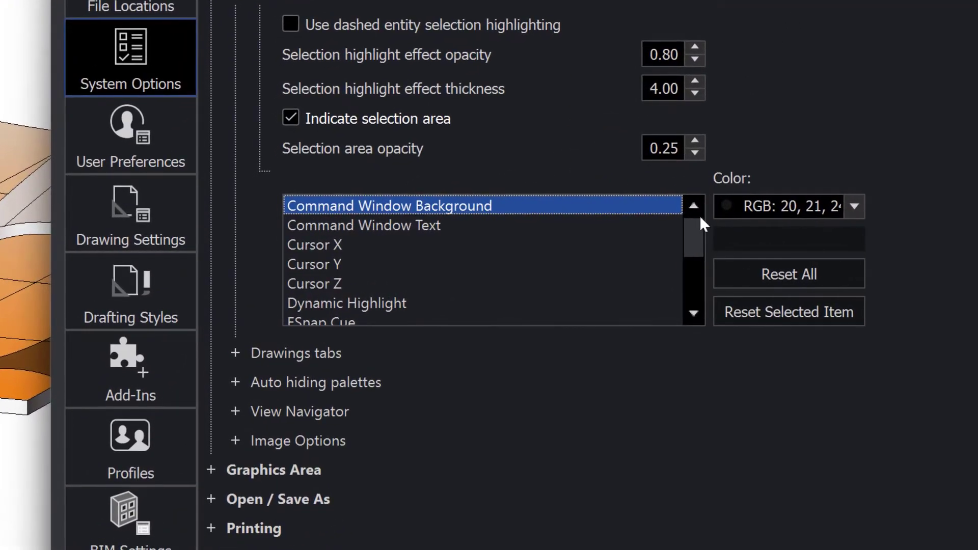
drag(699, 228, 696, 241)
click(504, 264)
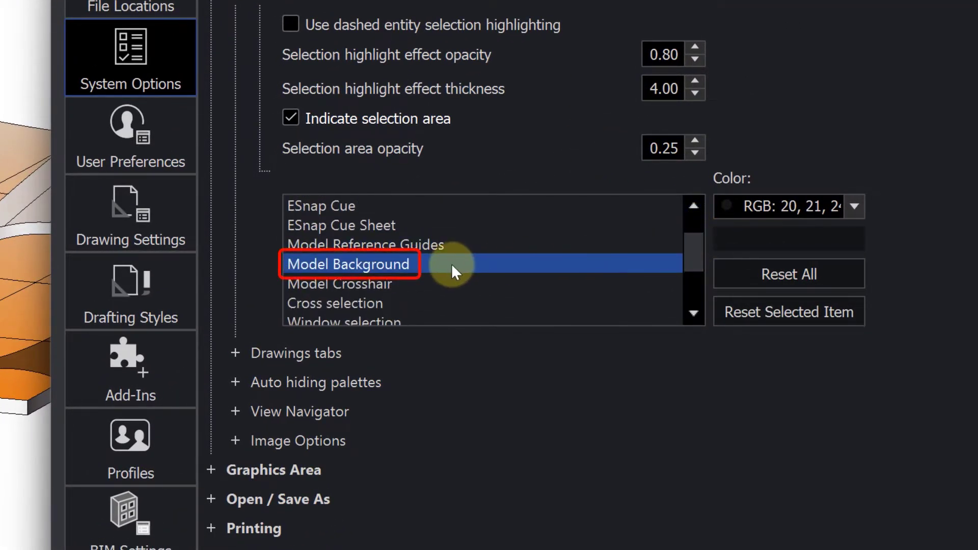
click(803, 206)
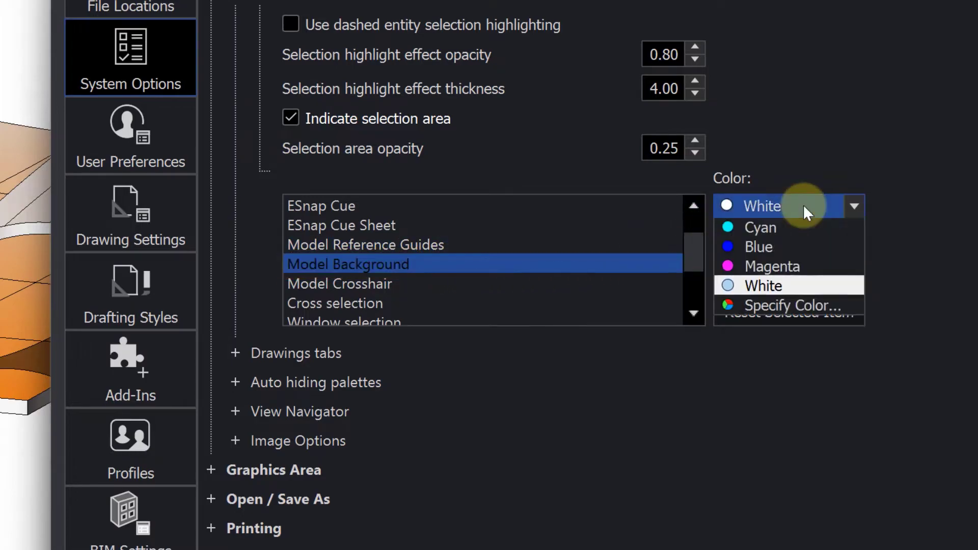
click(765, 228)
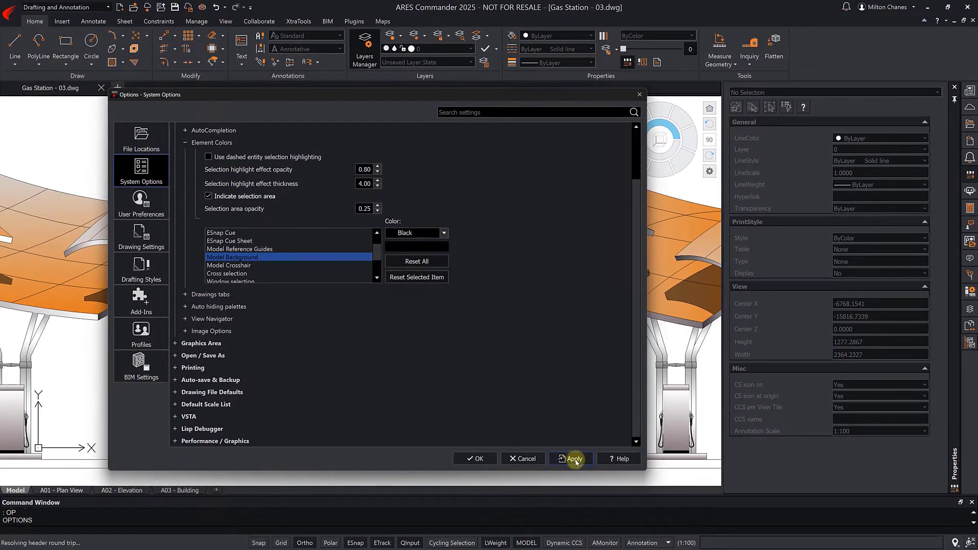
click(575, 459)
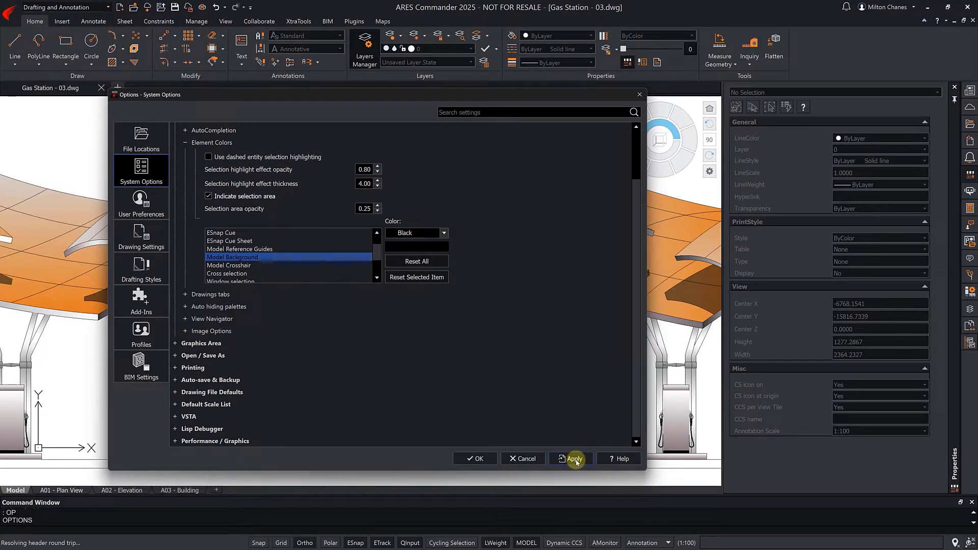
click(478, 459)
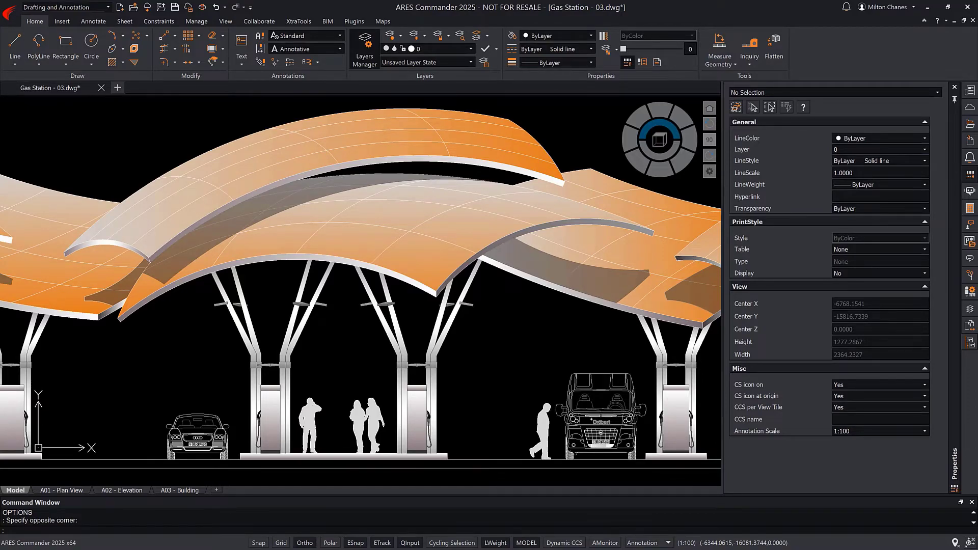
- Run MODELBACKGROUNDCOLOR and specify white as the model space background colour
text(MODELBACKGROUNDCOLOR)
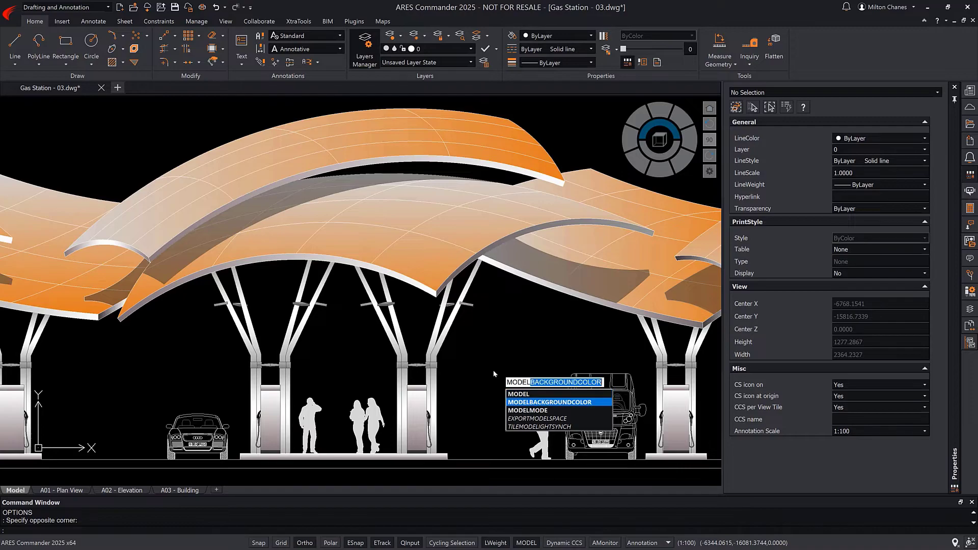
key(Return)
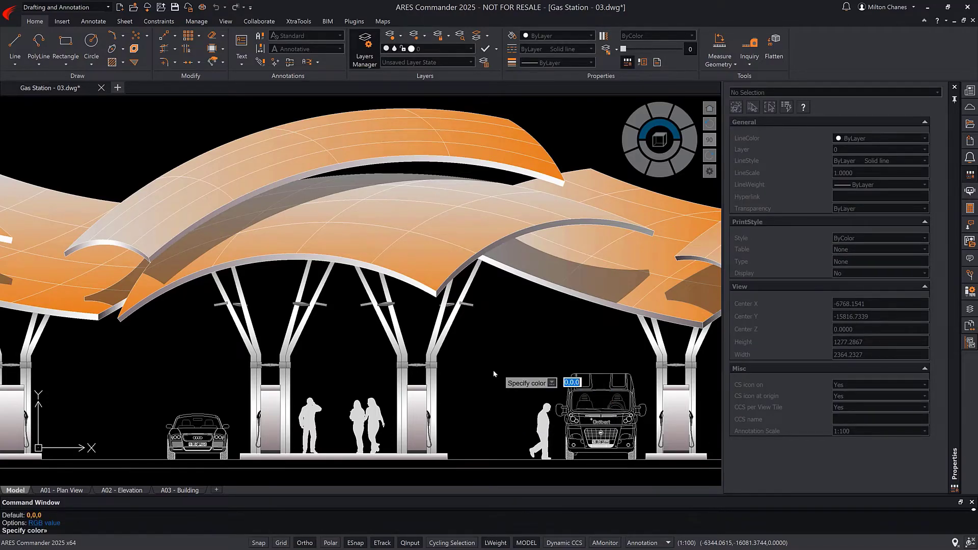
text(white)
key(Return)
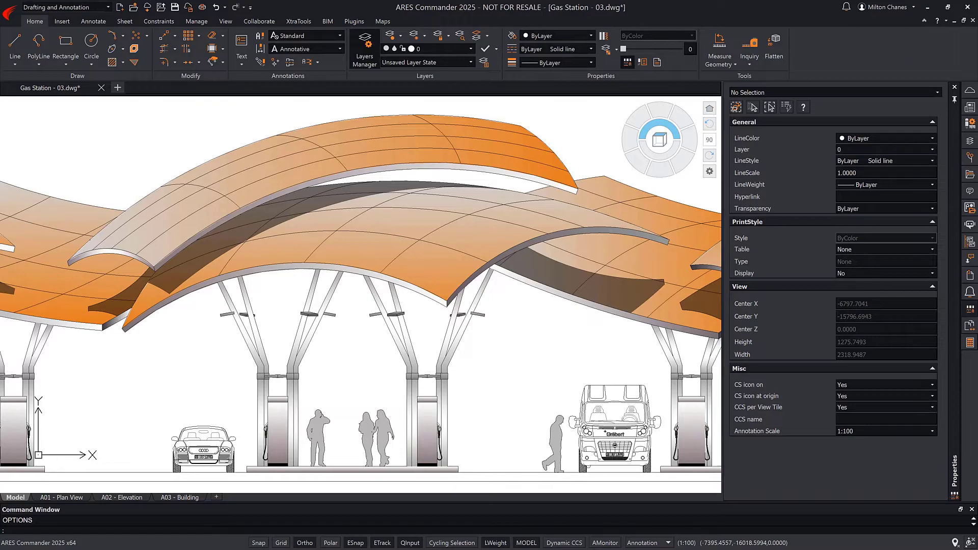
click(166, 372)
text(DIMs)
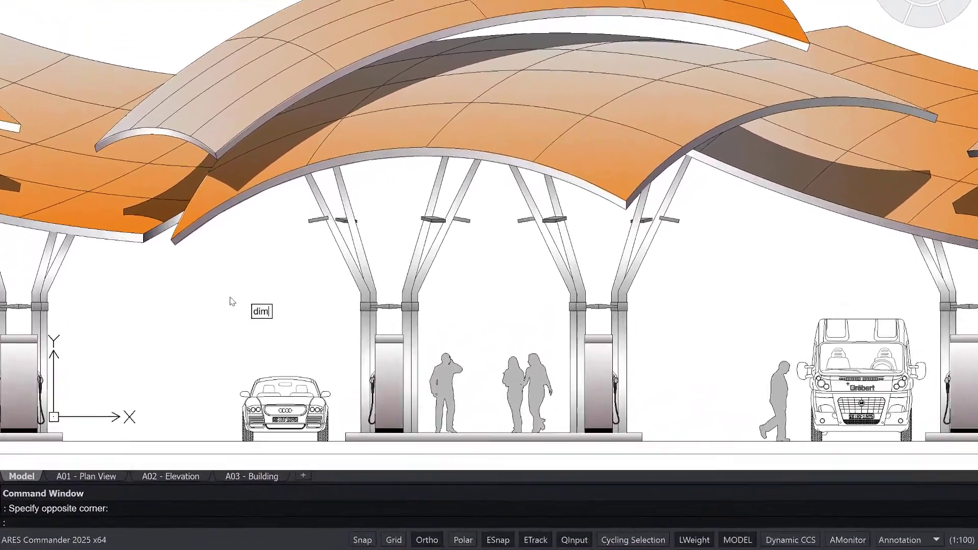
text(t)
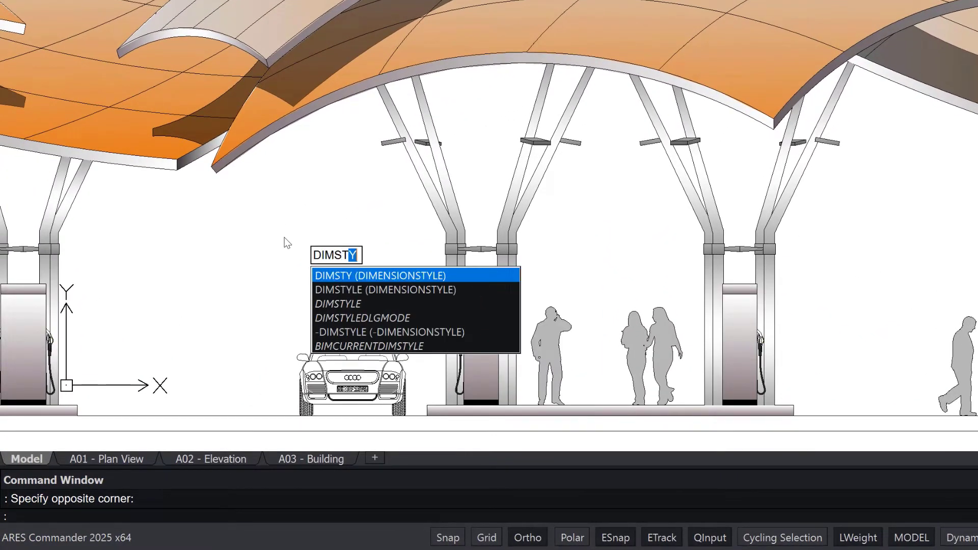
click(381, 275)
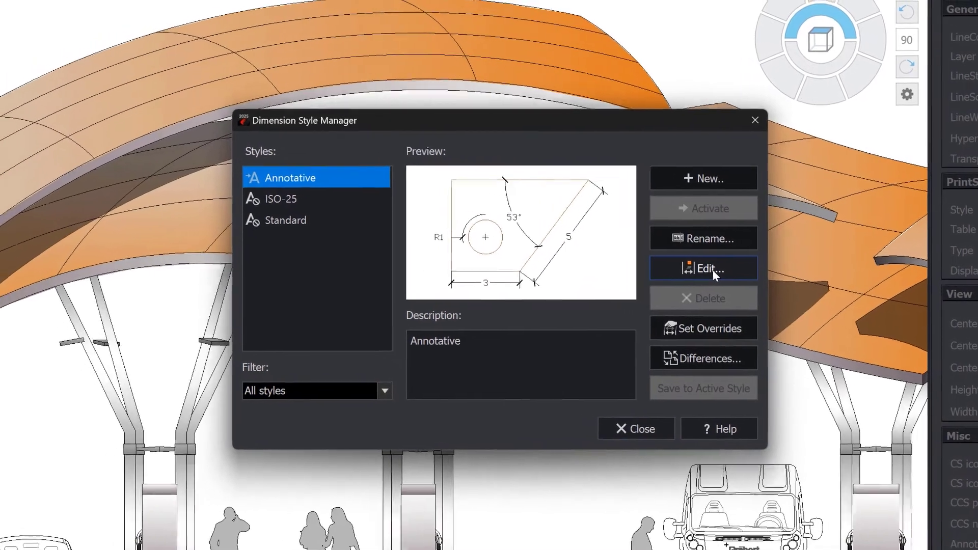
click(674, 266)
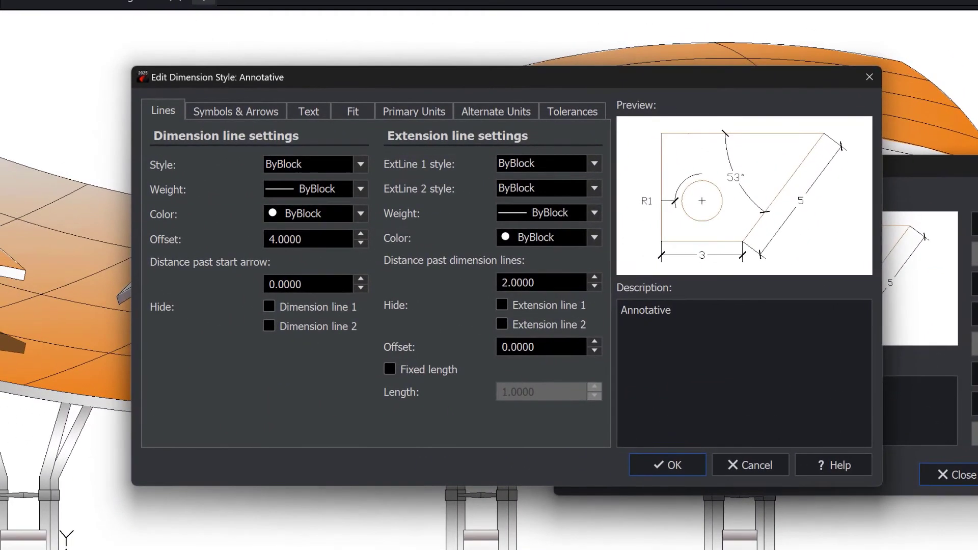
click(259, 113)
click(313, 110)
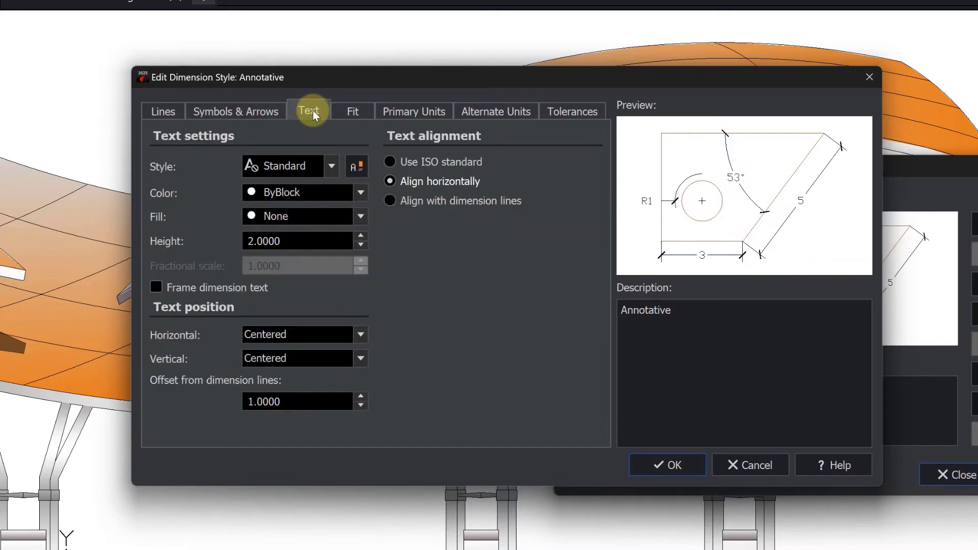
click(356, 110)
click(389, 110)
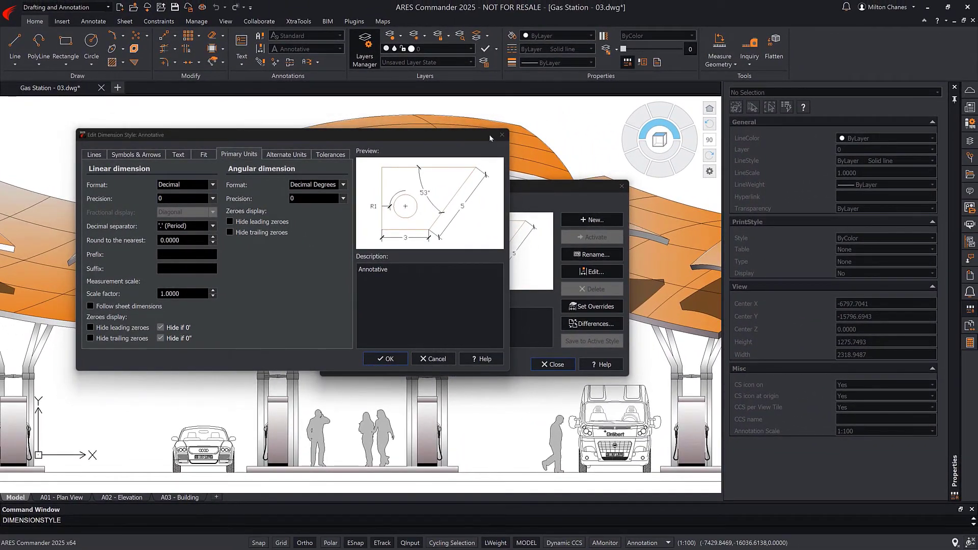
click(502, 134)
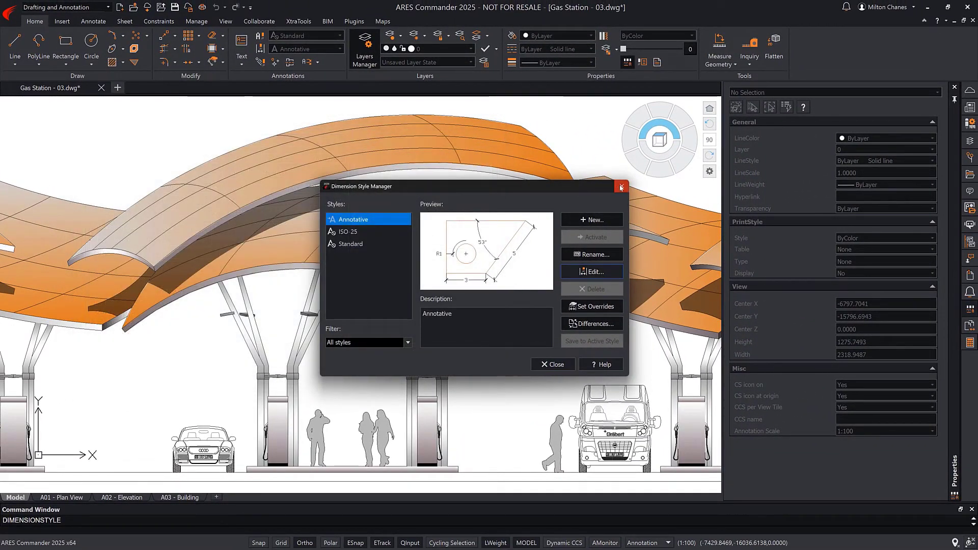
click(620, 188)
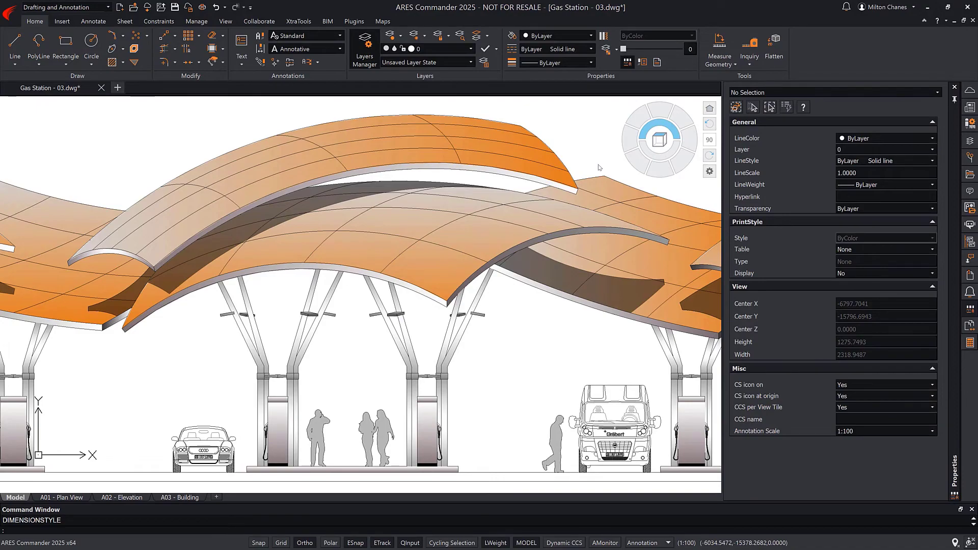